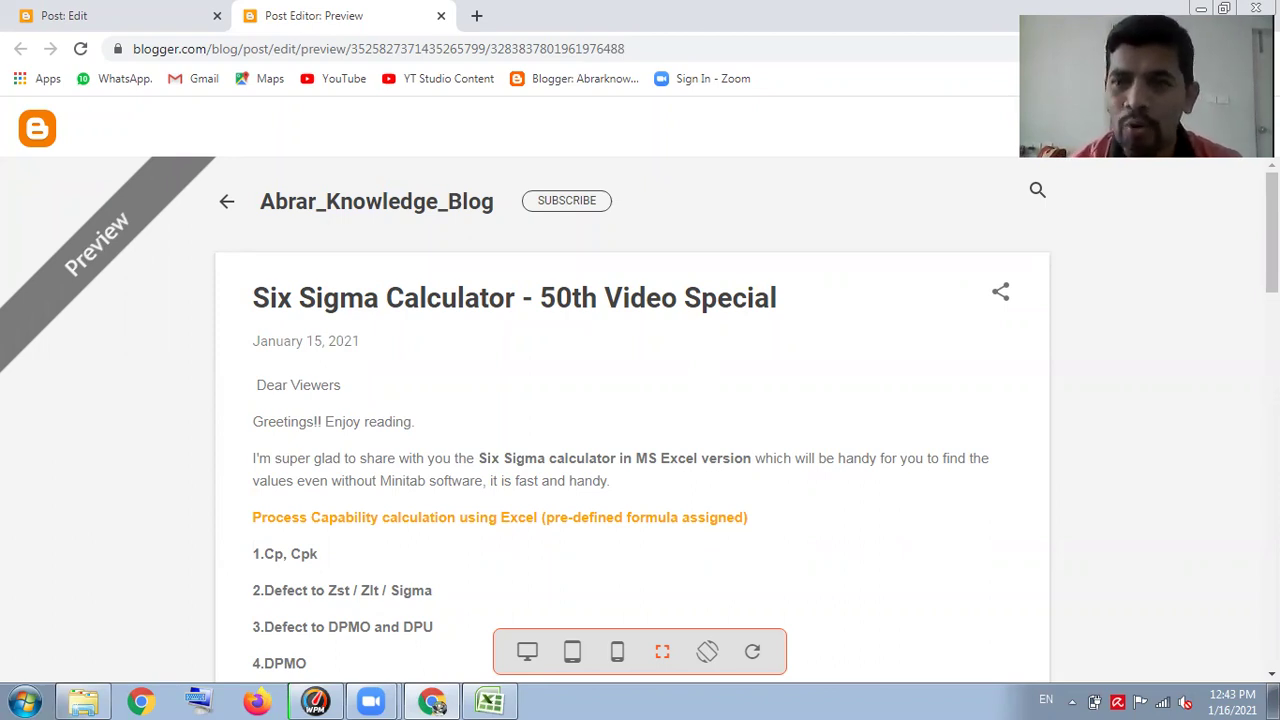
# Read the Six Sigma Calculator blog post preview down to the Google Drive download link
pyautogui.scroll(-1, 1160, 296)
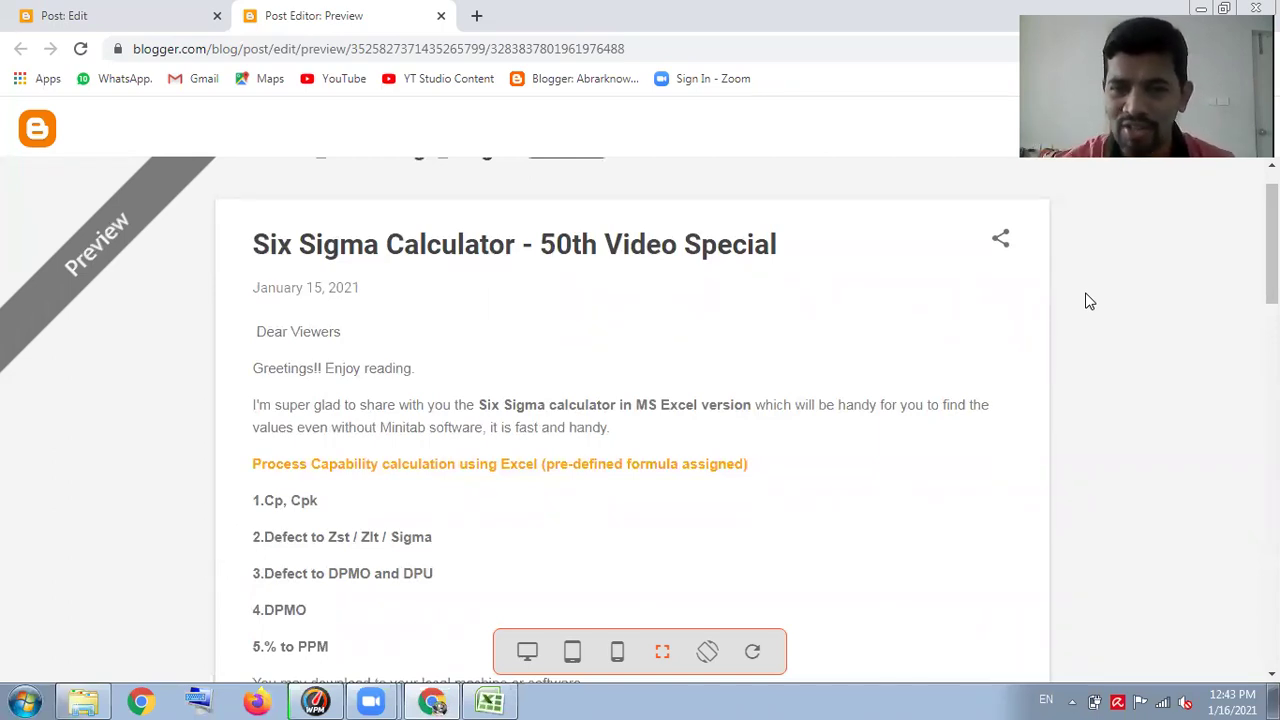
pyautogui.scroll(-2, 1268, 260)
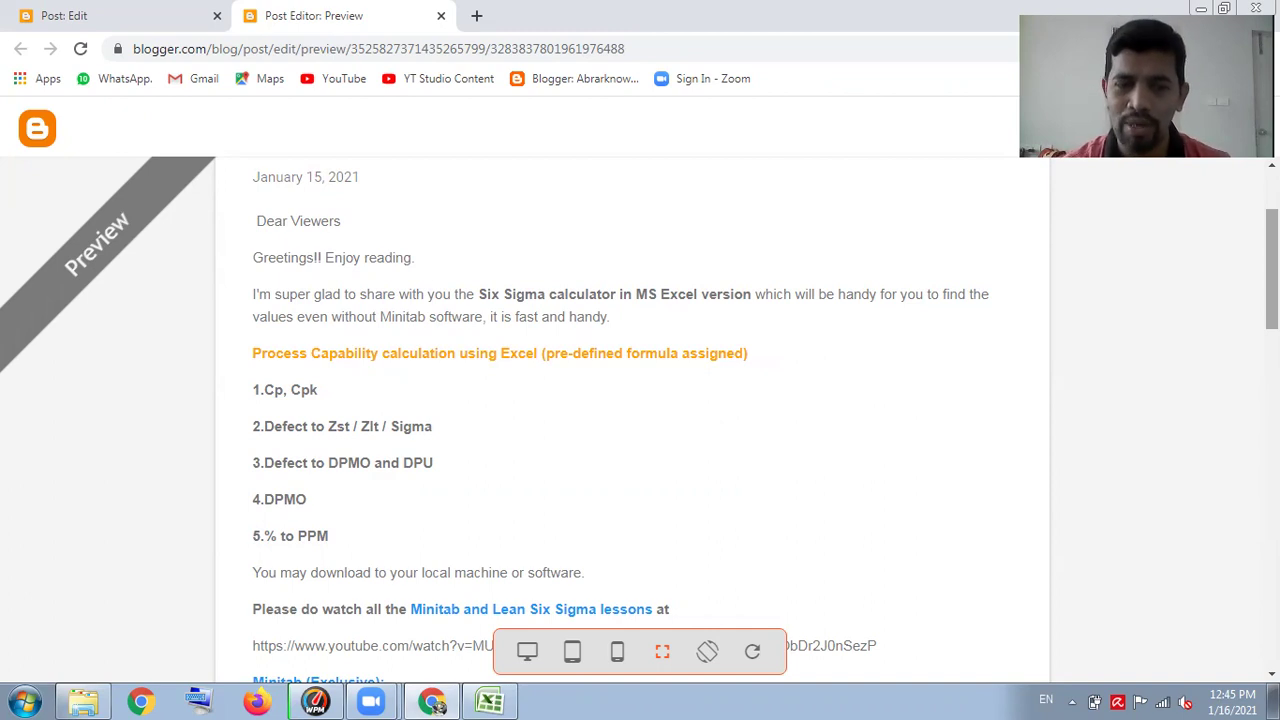
pyautogui.scroll(-3, 1210, 358)
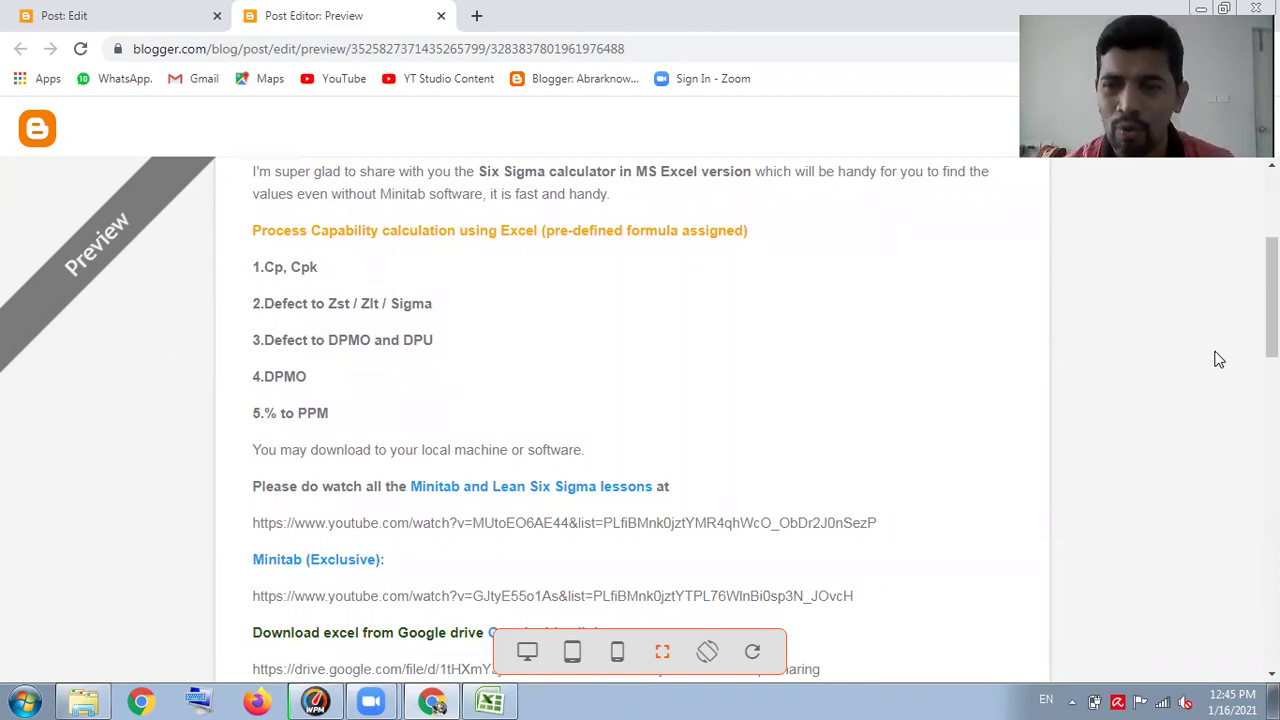
pyautogui.scroll(-2, 1272, 300)
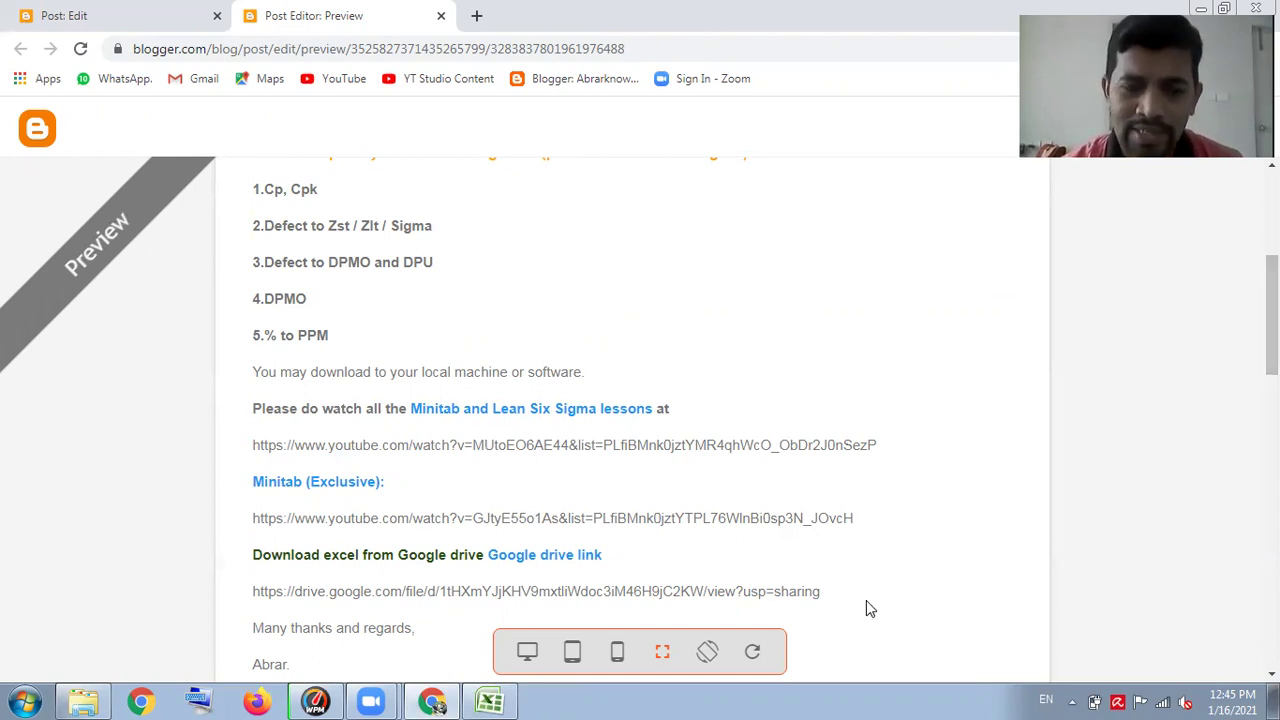
# Switch to the Sigma Level Calculator v4 workbook in Excel and set the known DPMO in C3 to 200
pyautogui.click(505, 698)
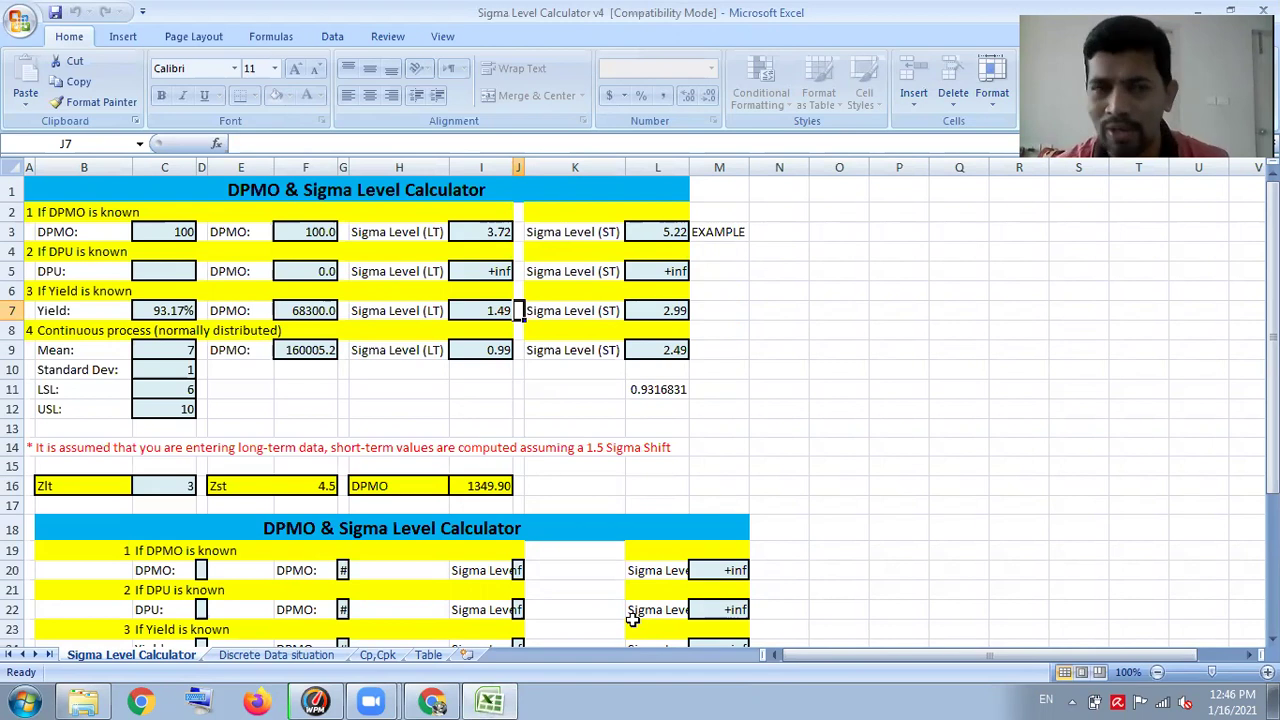
pyautogui.click(177, 232)
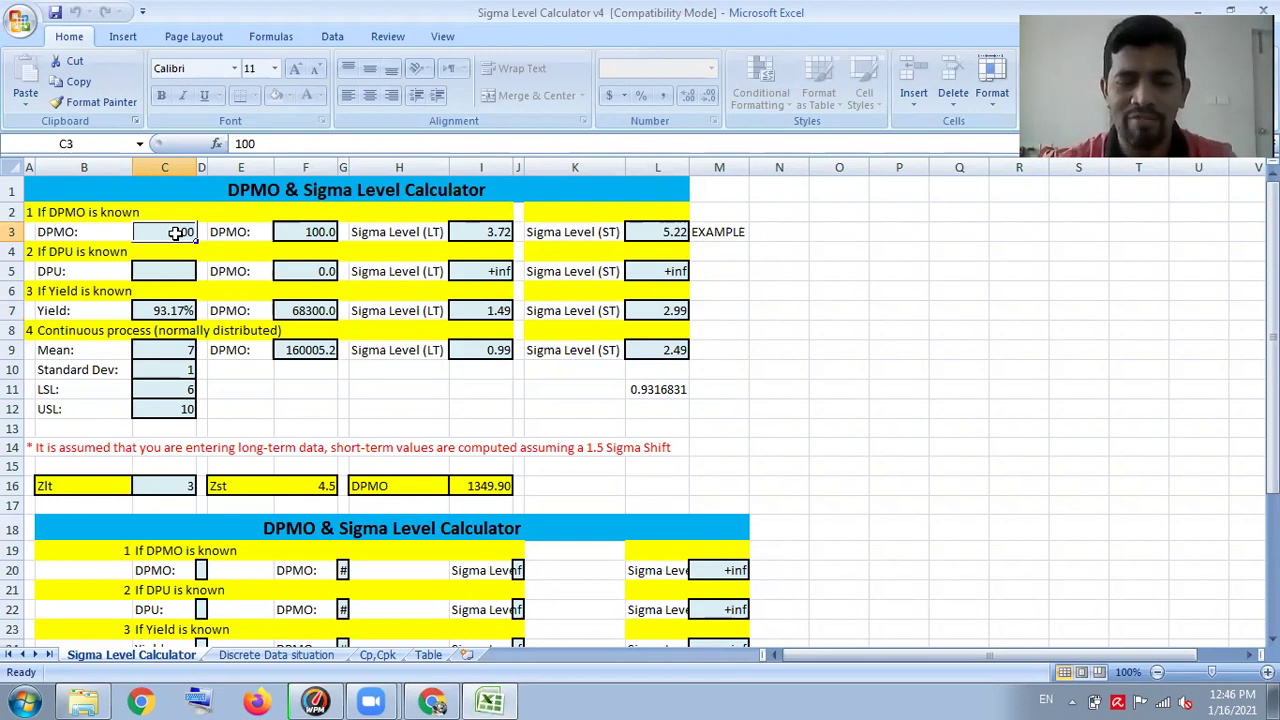
pyautogui.write('200')
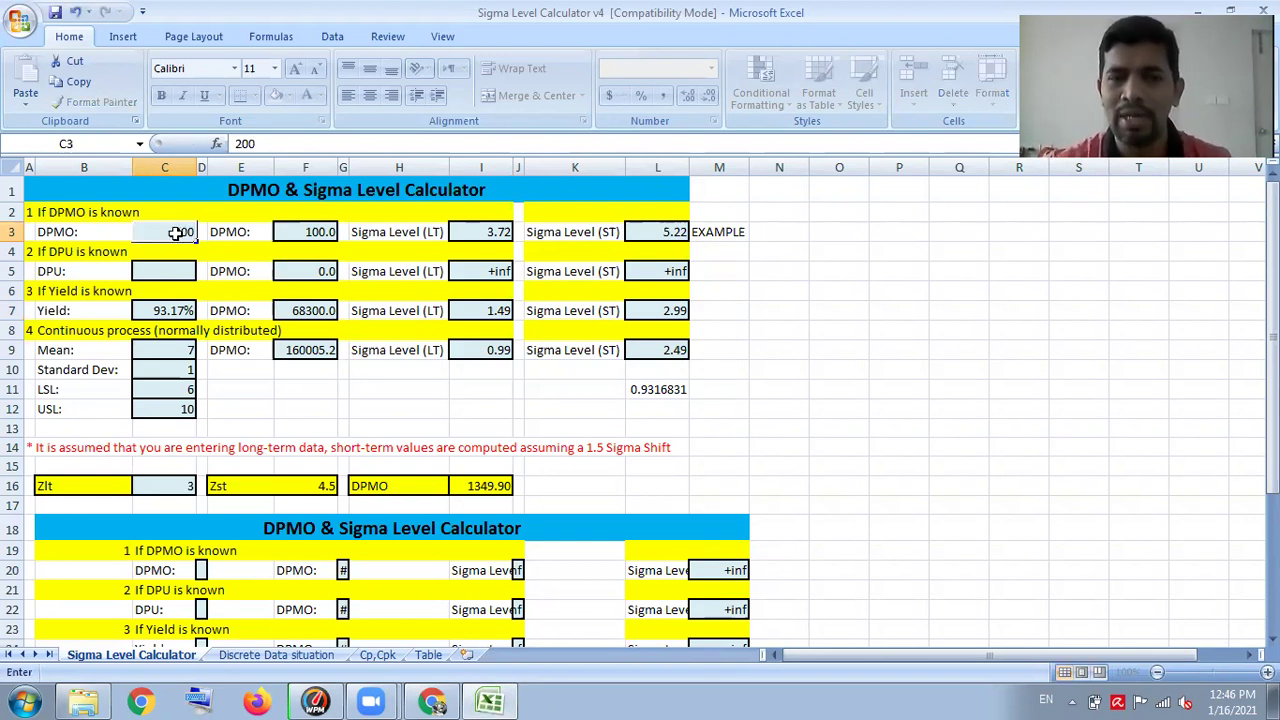
pyautogui.press('Return')
pyautogui.click(175, 233)
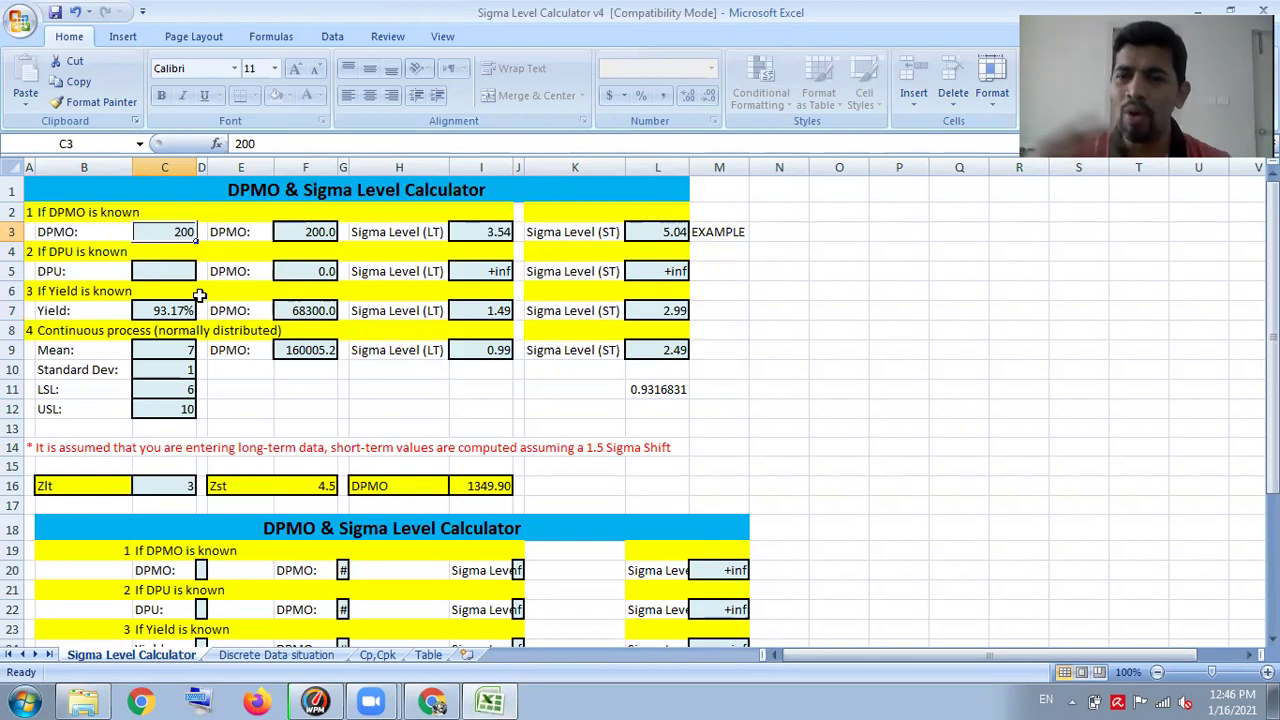
# Check the sigma table sheet, then set the known DPMO in the calculator to 3.4
pyautogui.click(430, 655)
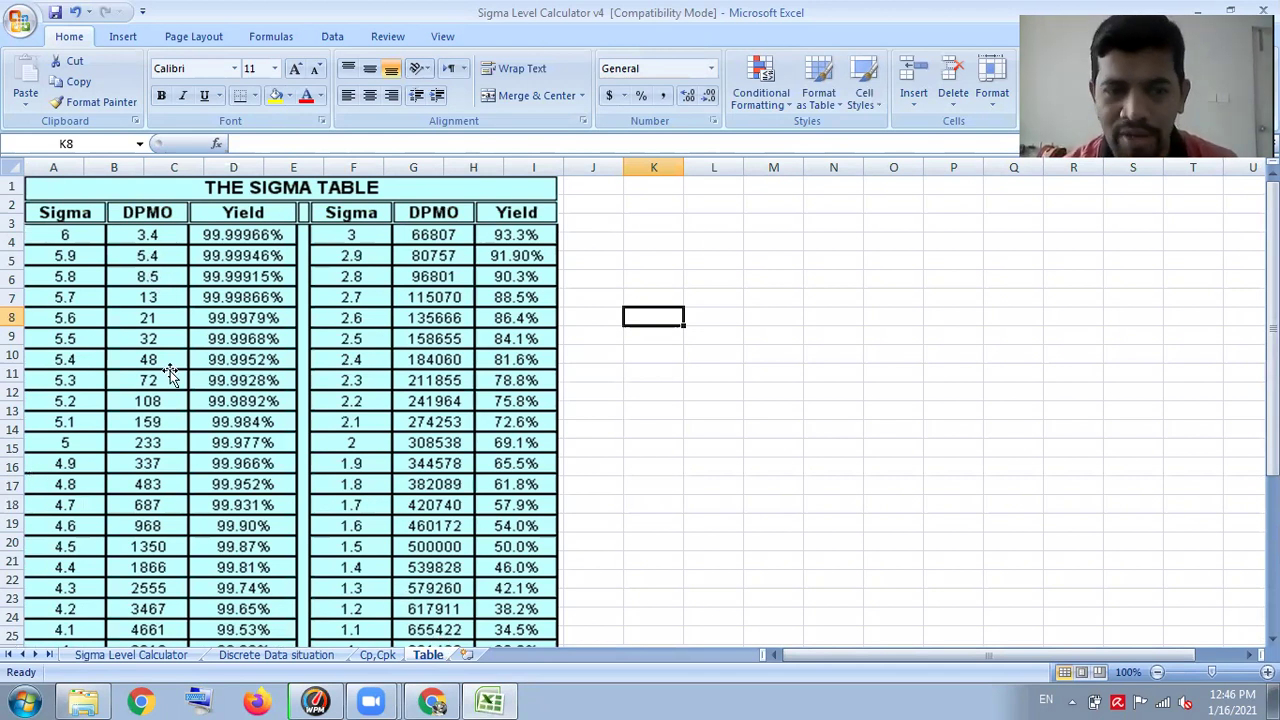
pyautogui.click(150, 656)
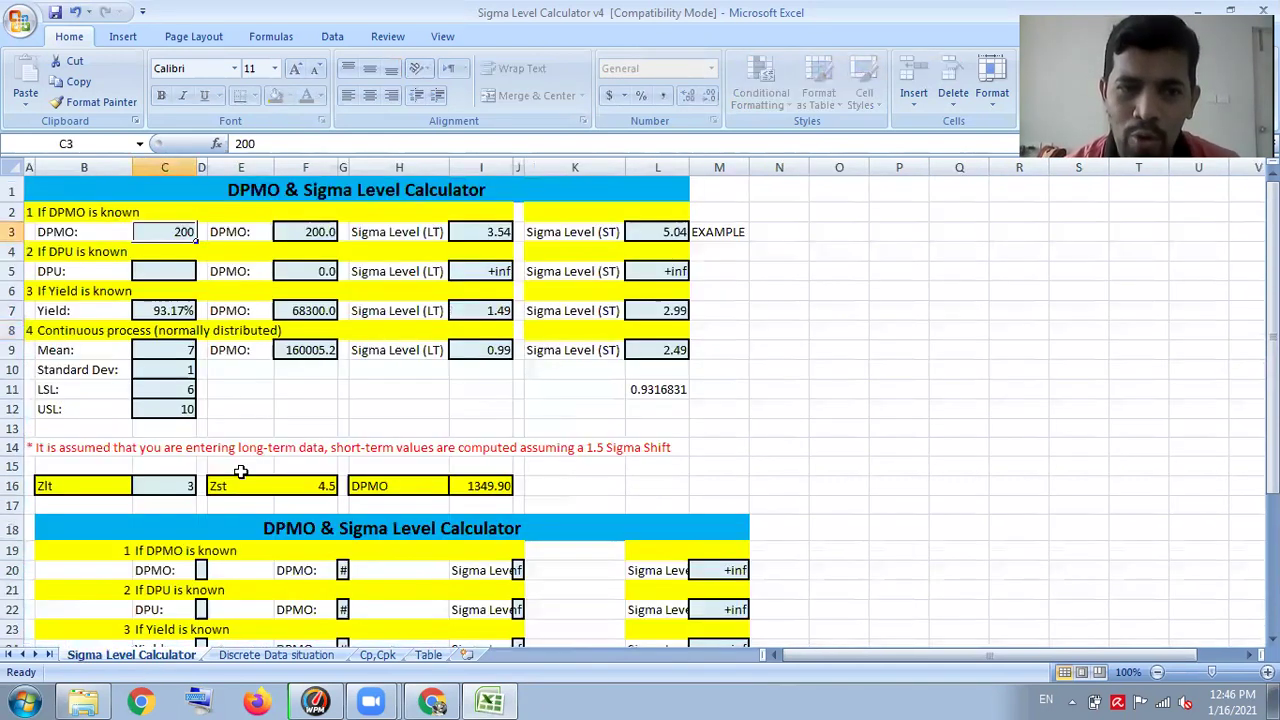
pyautogui.write('3.4')
pyautogui.press('Return')
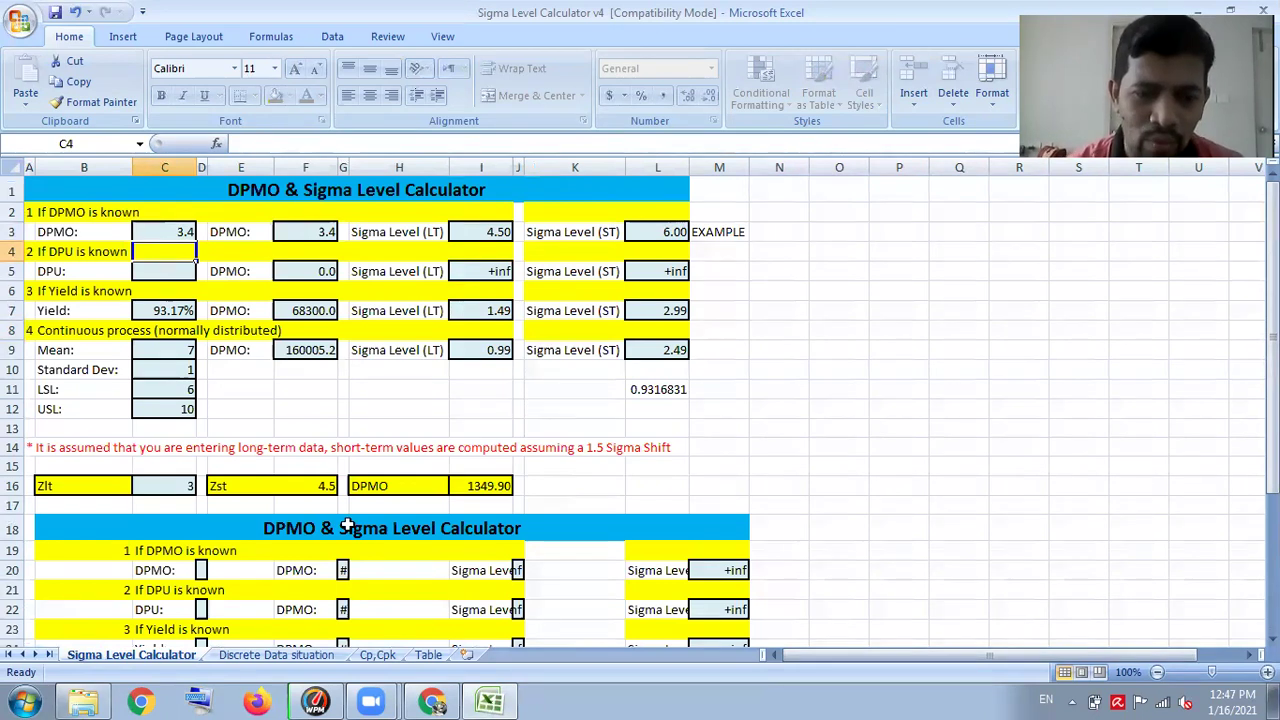
# Look up the six sigma row in the sigma table and set the calculator's known yield to 99.99966%
pyautogui.click(428, 655)
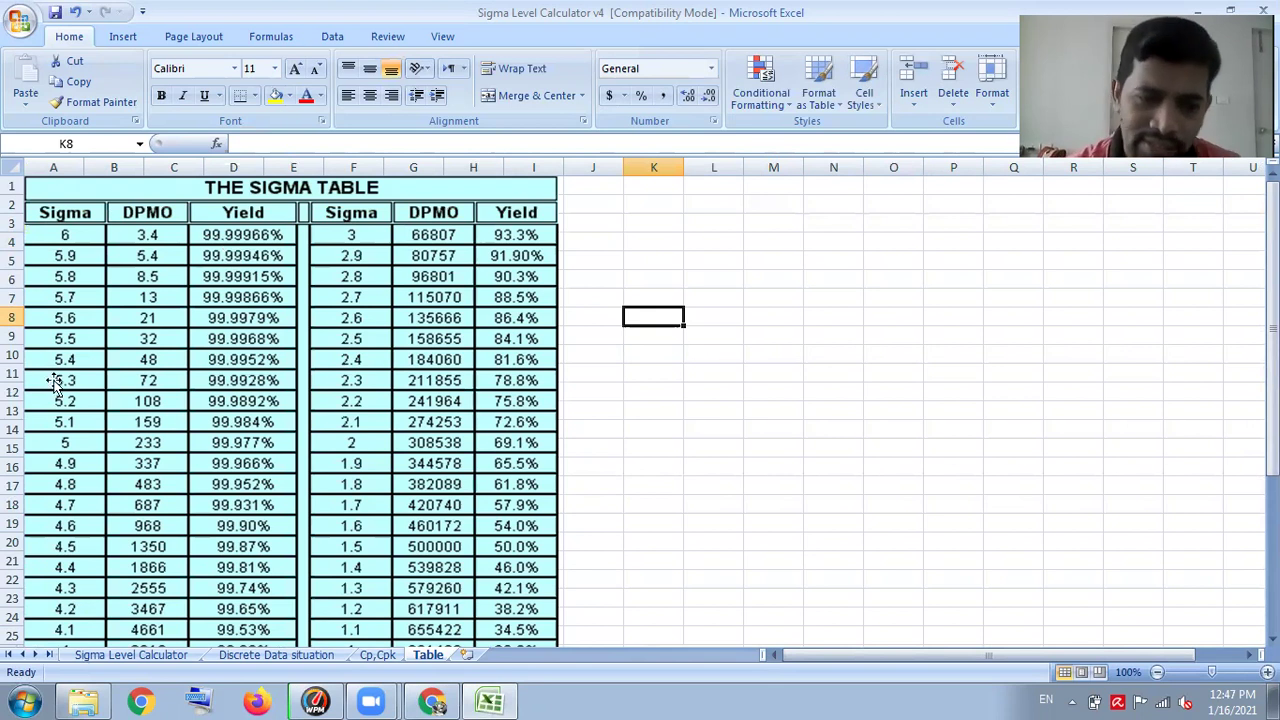
pyautogui.click(148, 654)
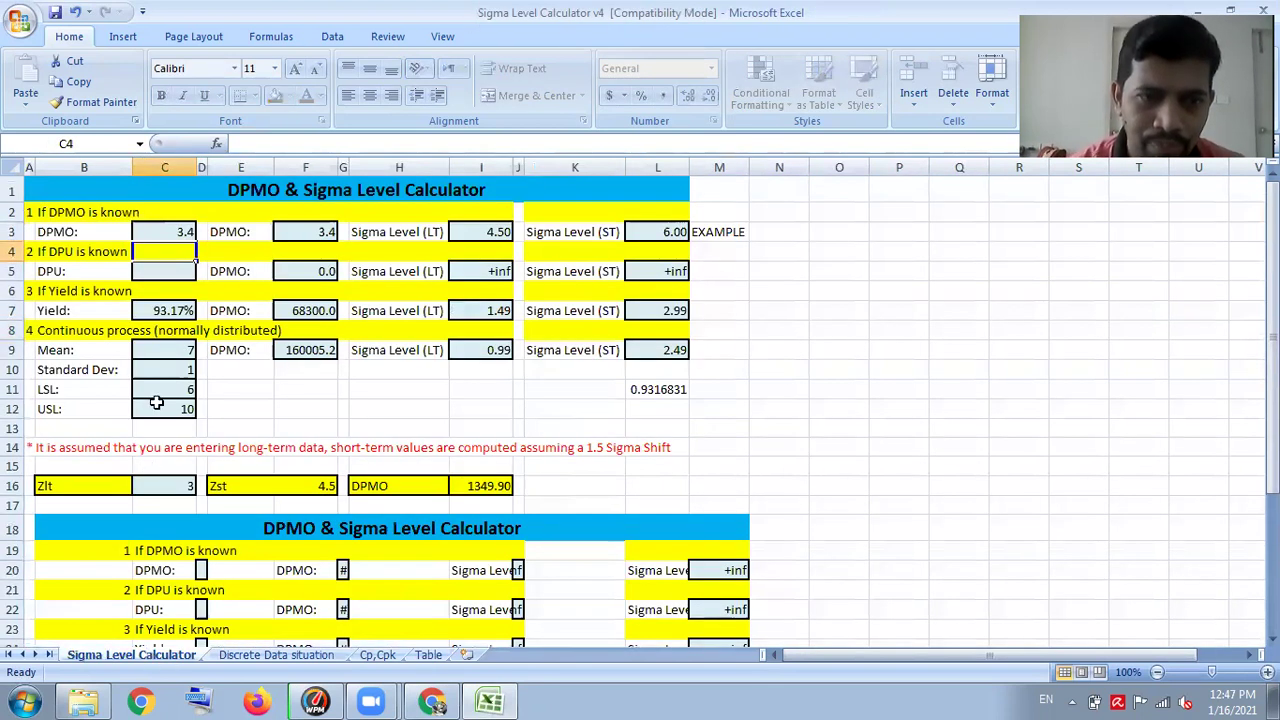
pyautogui.click(162, 310)
pyautogui.write('99.')
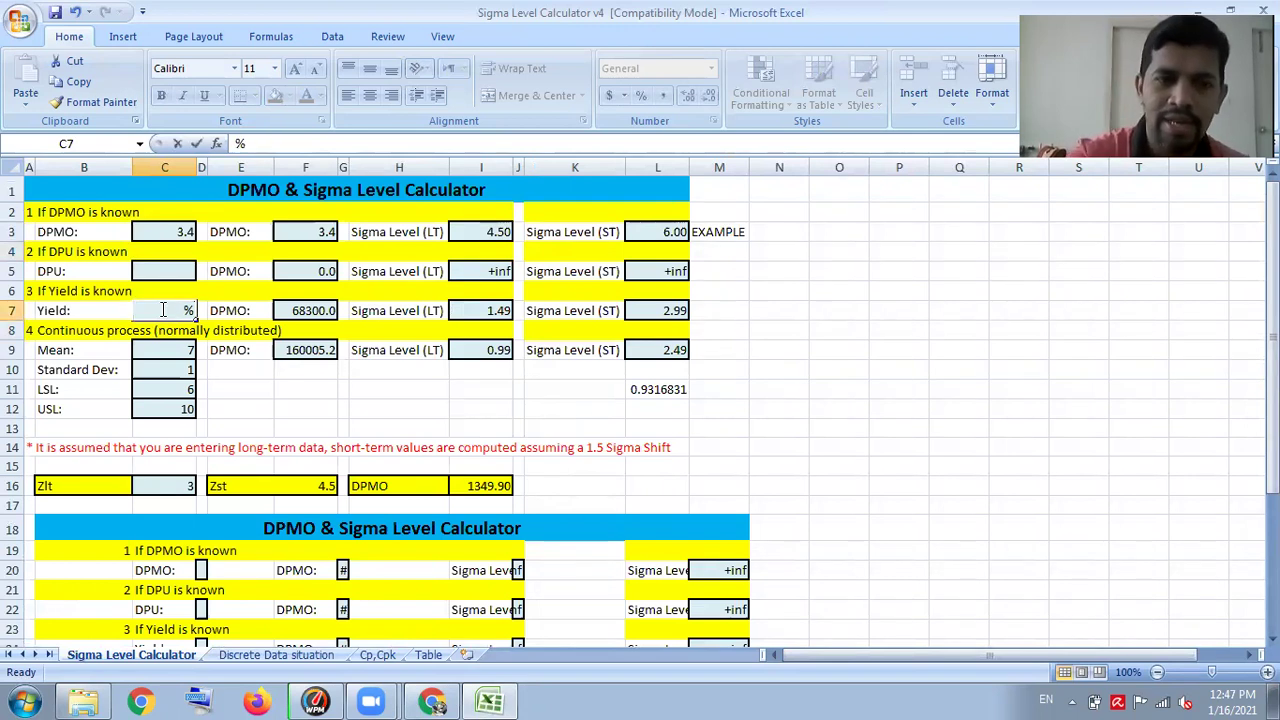
pyautogui.write('999')
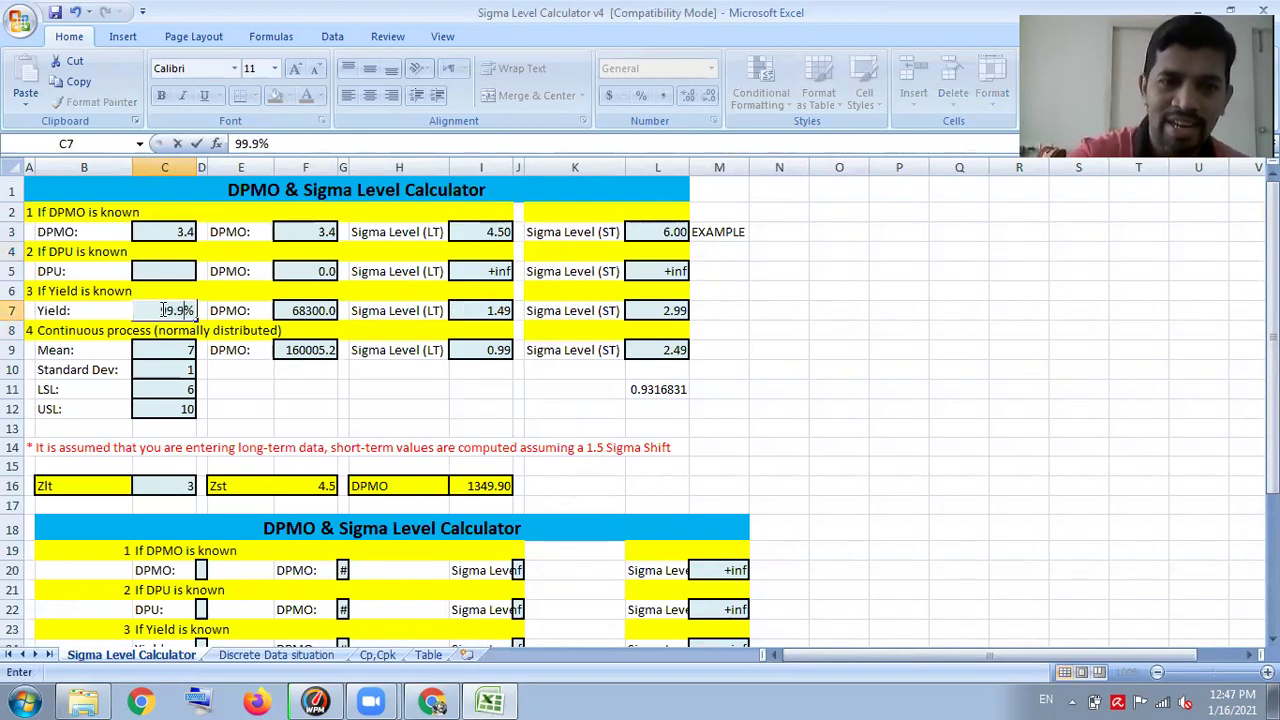
pyautogui.write('66')
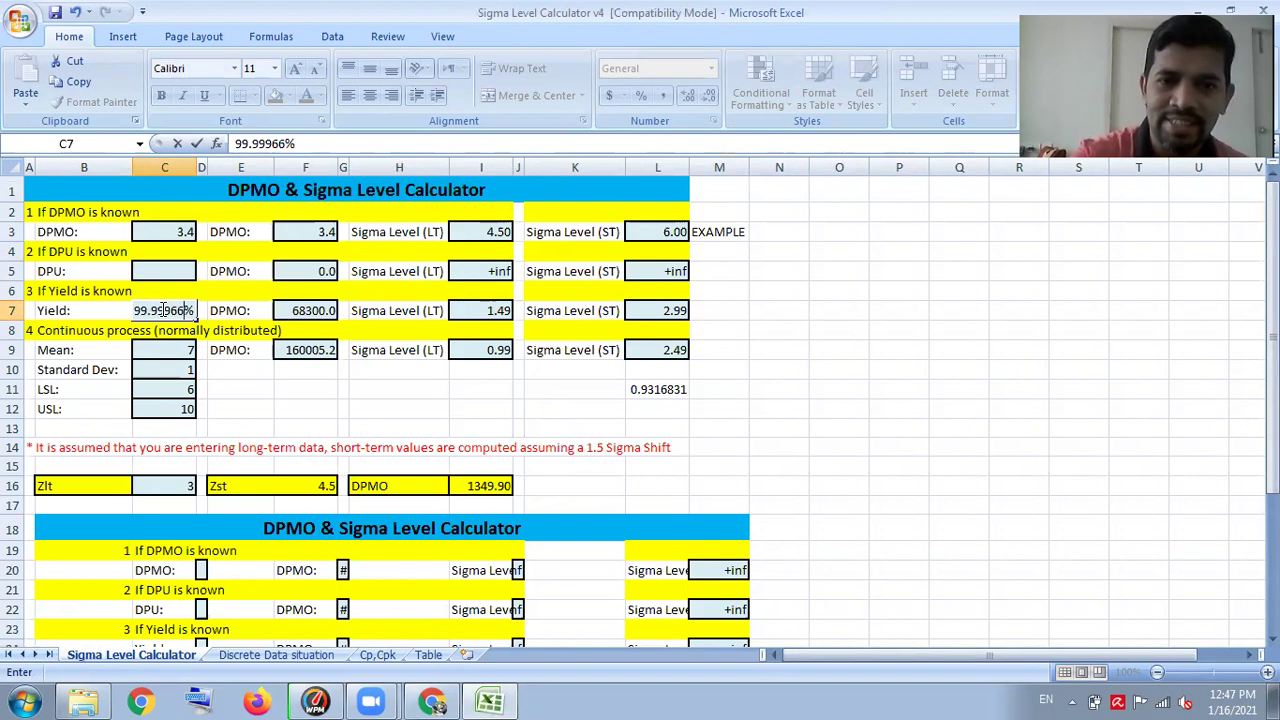
pyautogui.press('Return')
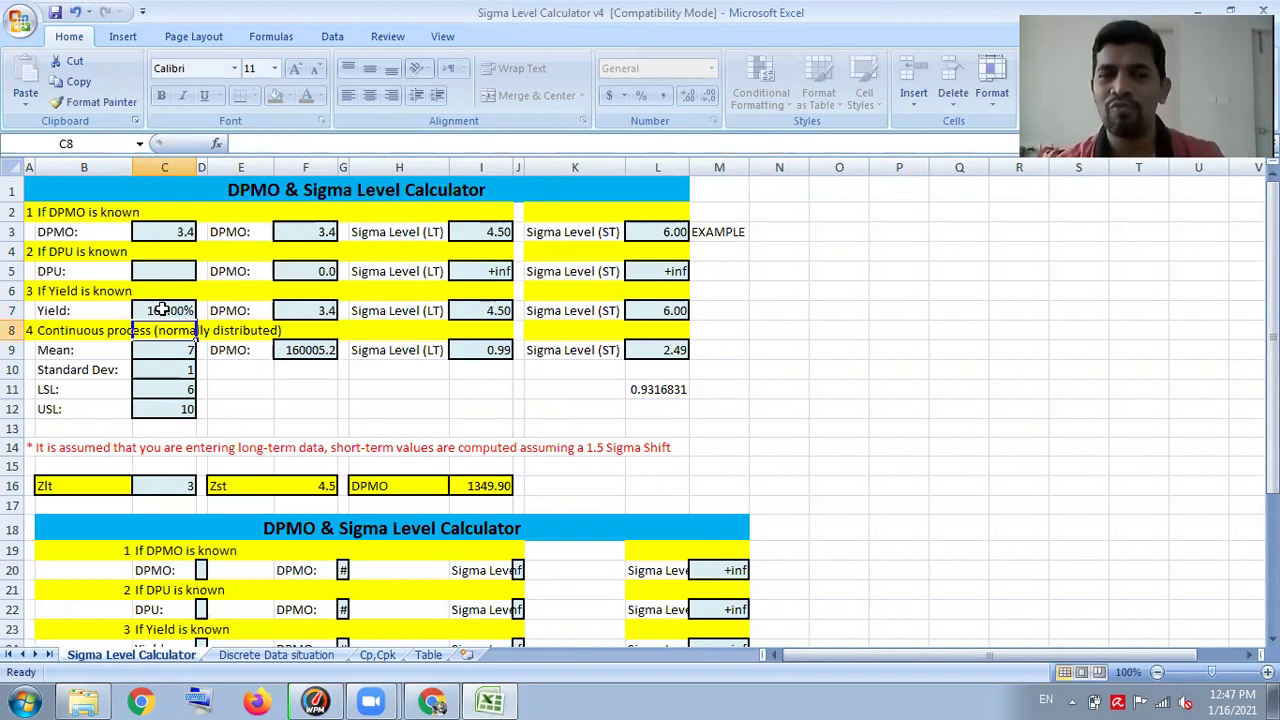
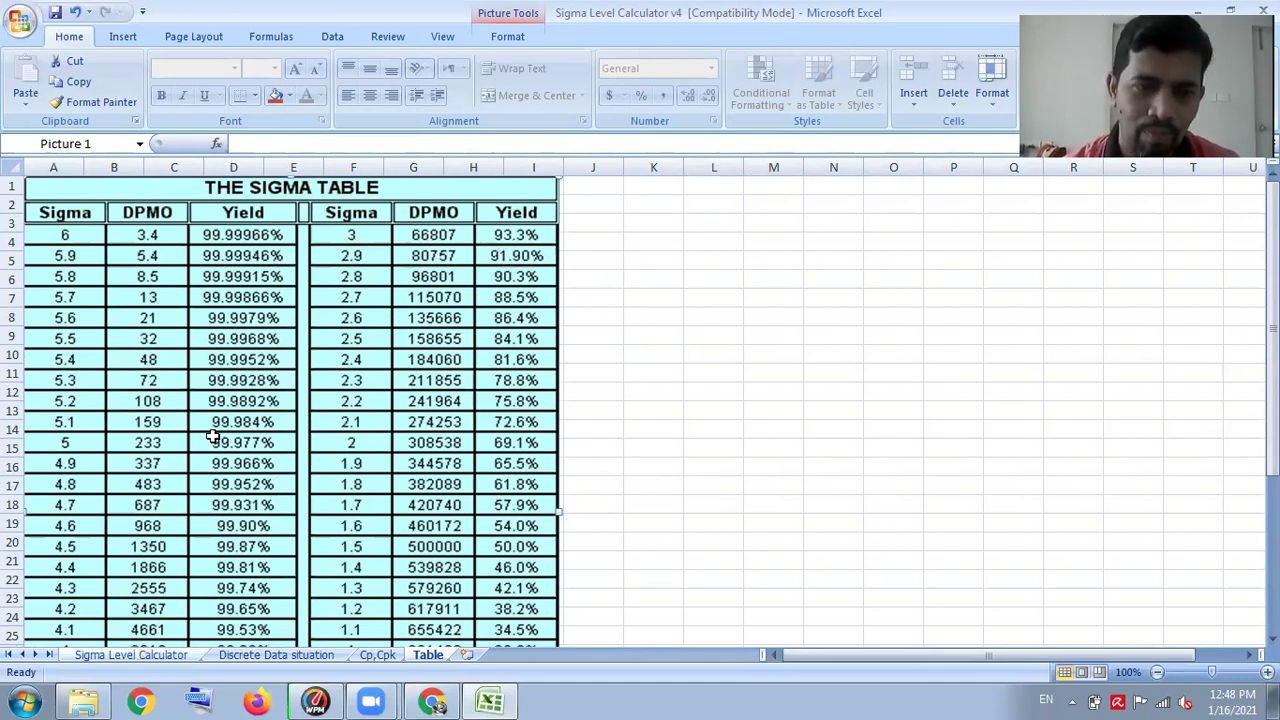
# Set the known yield in C7 to 93.3% and inspect its short-term sigma level cell
pyautogui.click(131, 654)
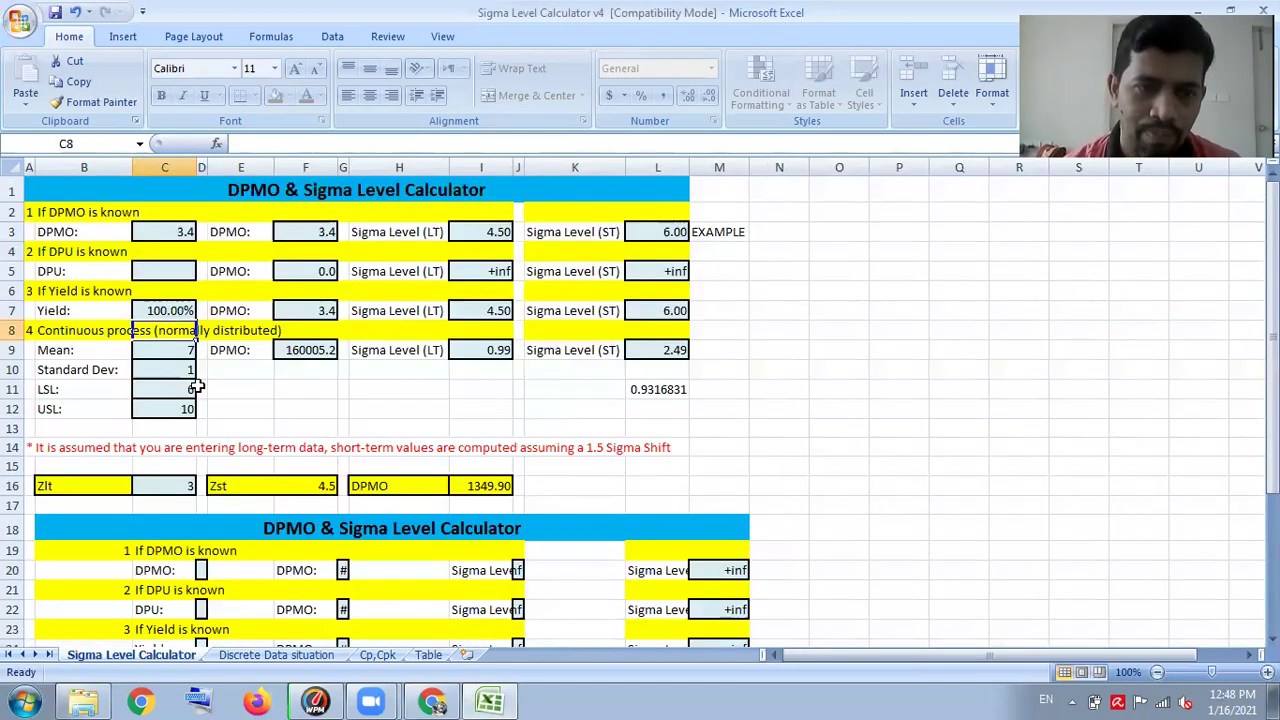
pyautogui.write('93.3')
pyautogui.press('Escape')
pyautogui.click(174, 311)
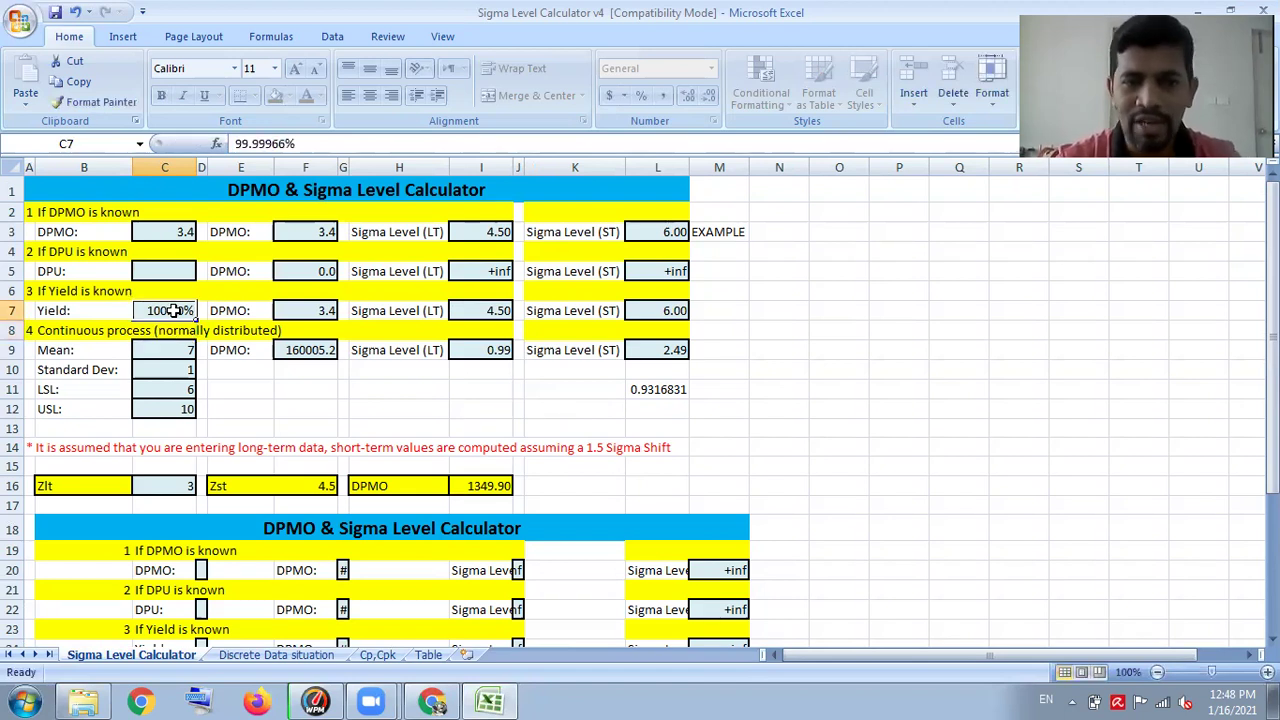
pyautogui.write('99')
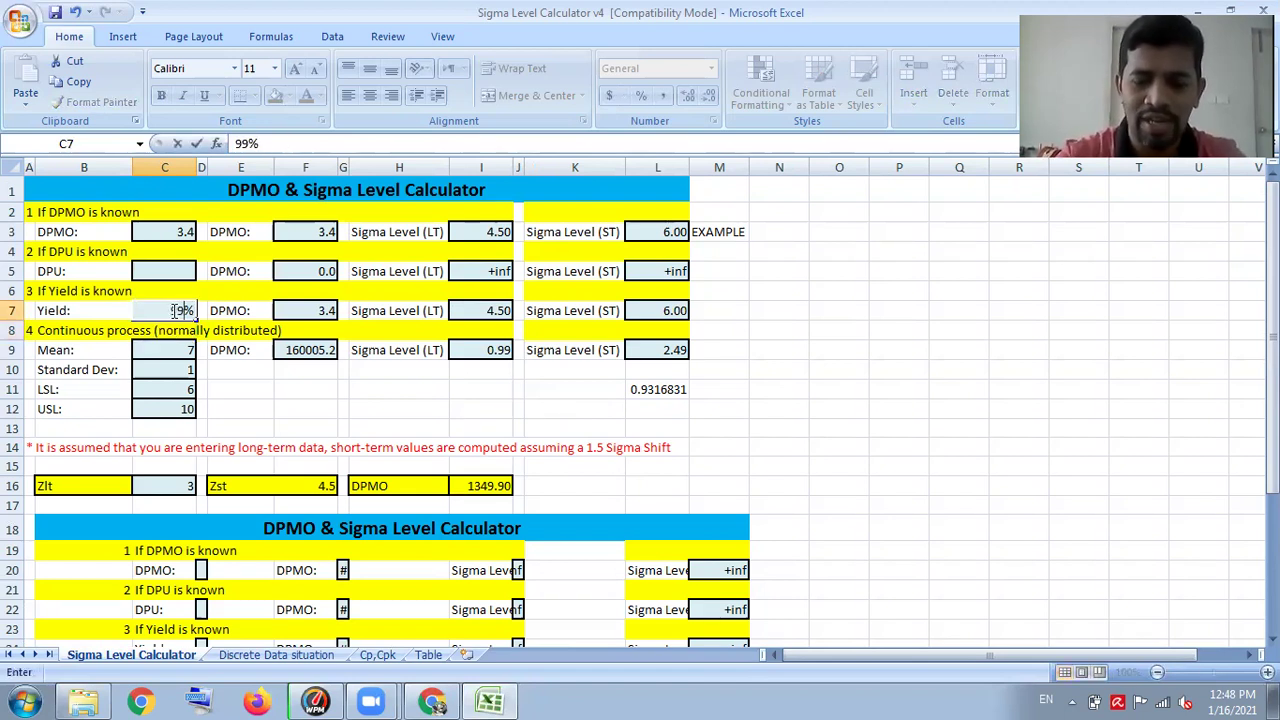
pyautogui.press('BackSpace')
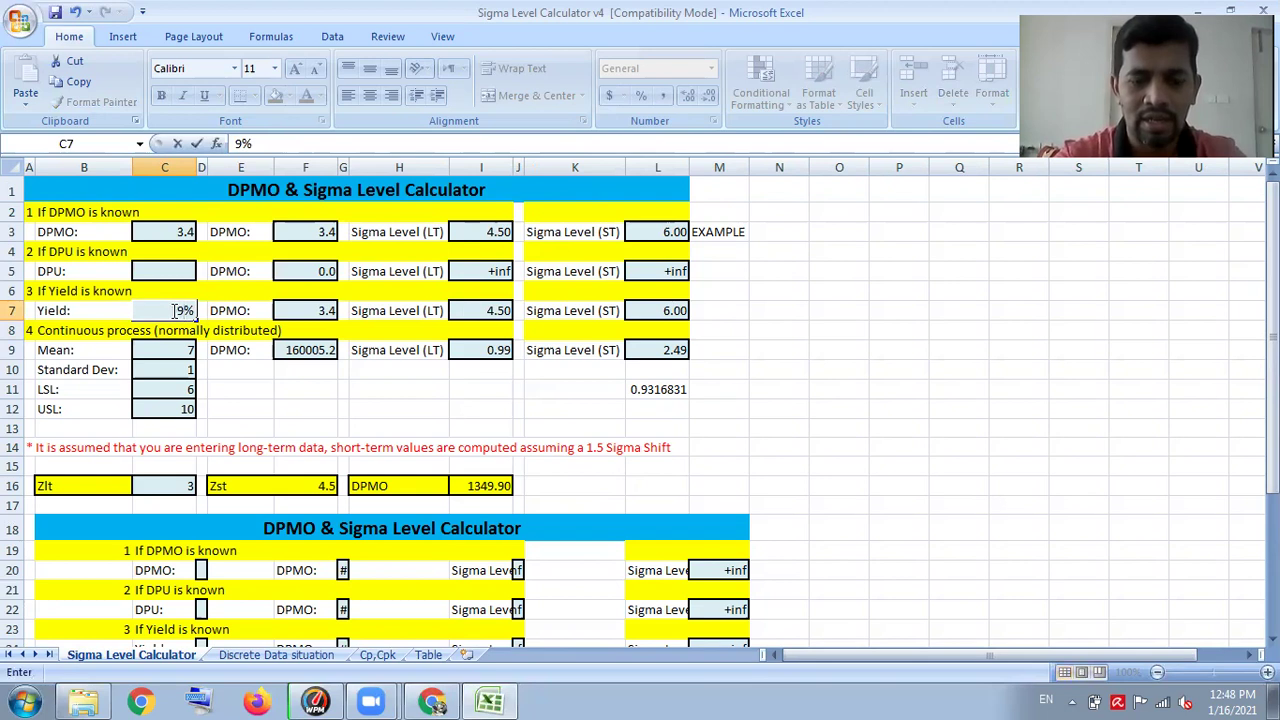
pyautogui.write('3.')
pyautogui.write('0')
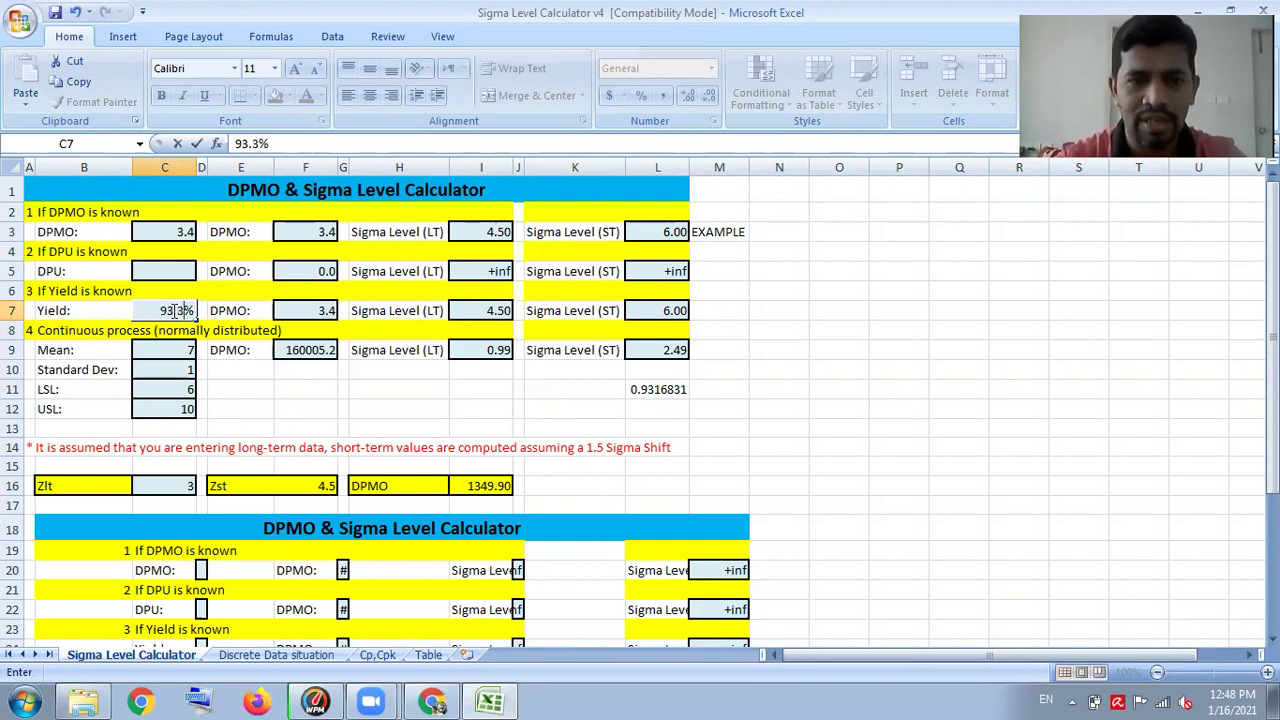
pyautogui.press('Return')
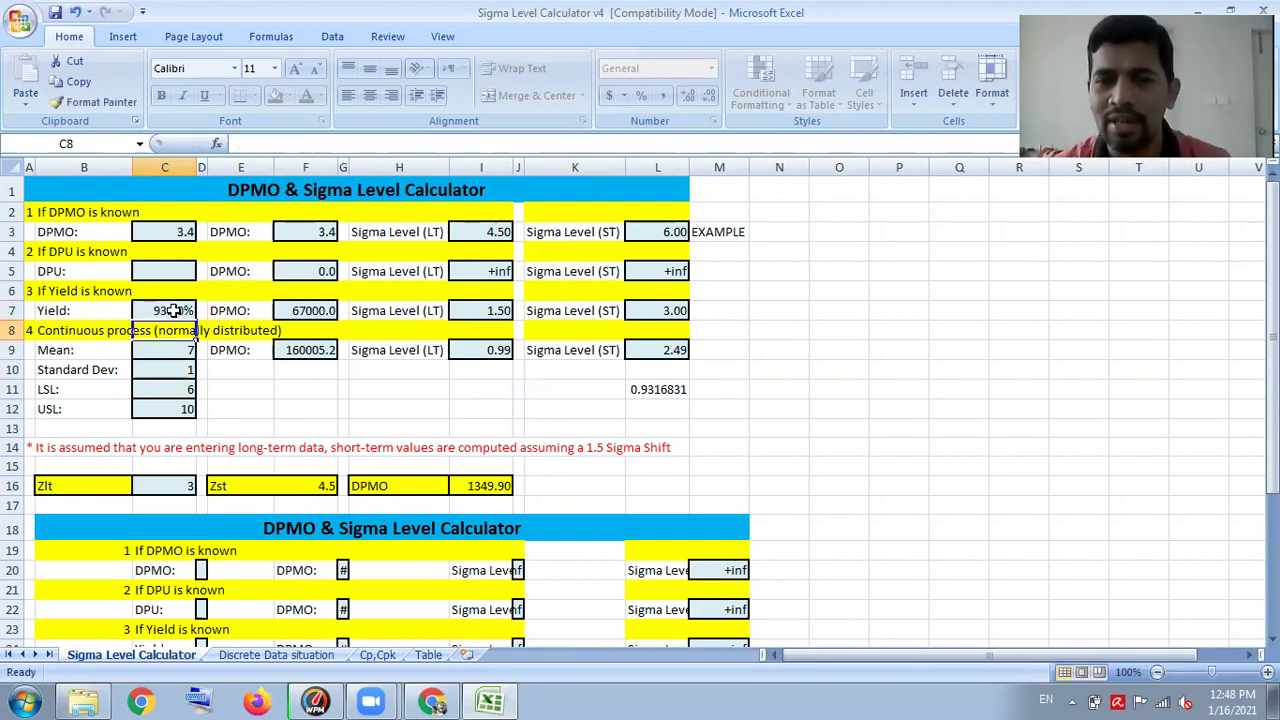
pyautogui.click(687, 307)
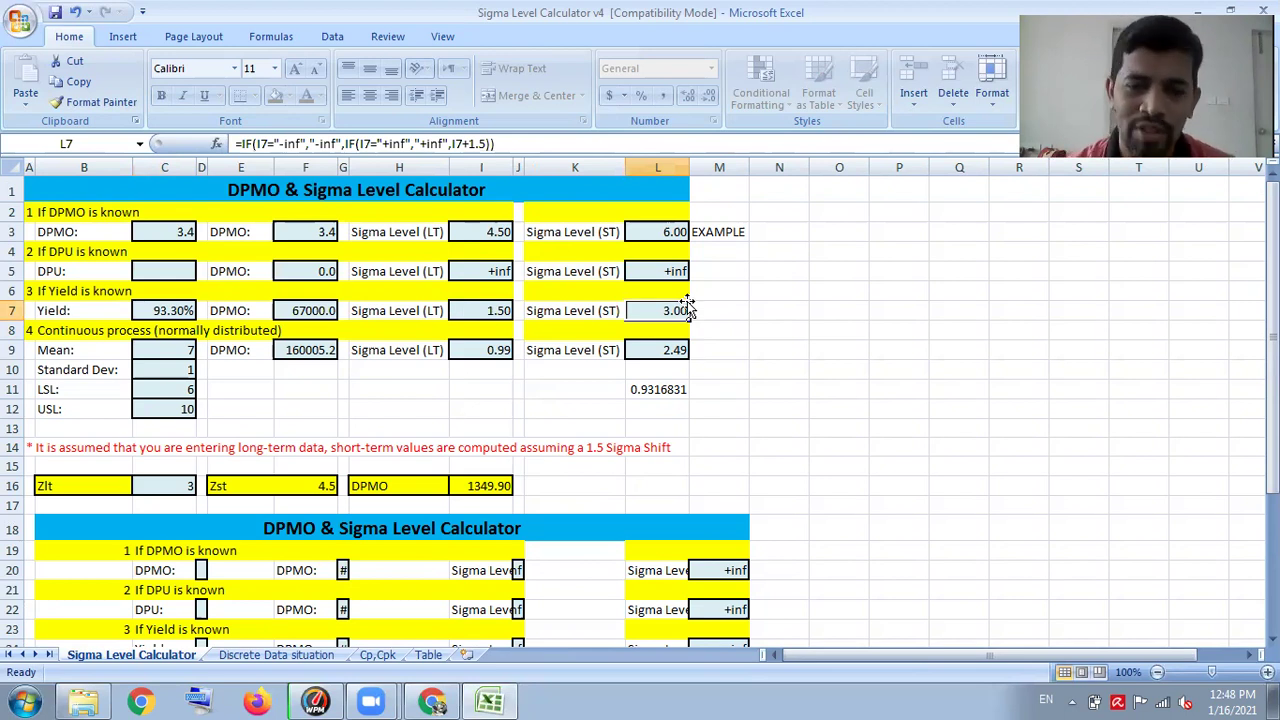
# Look up the 3 sigma row in the sigma table and set the calculator's known DPMO to 66807
pyautogui.click(428, 656)
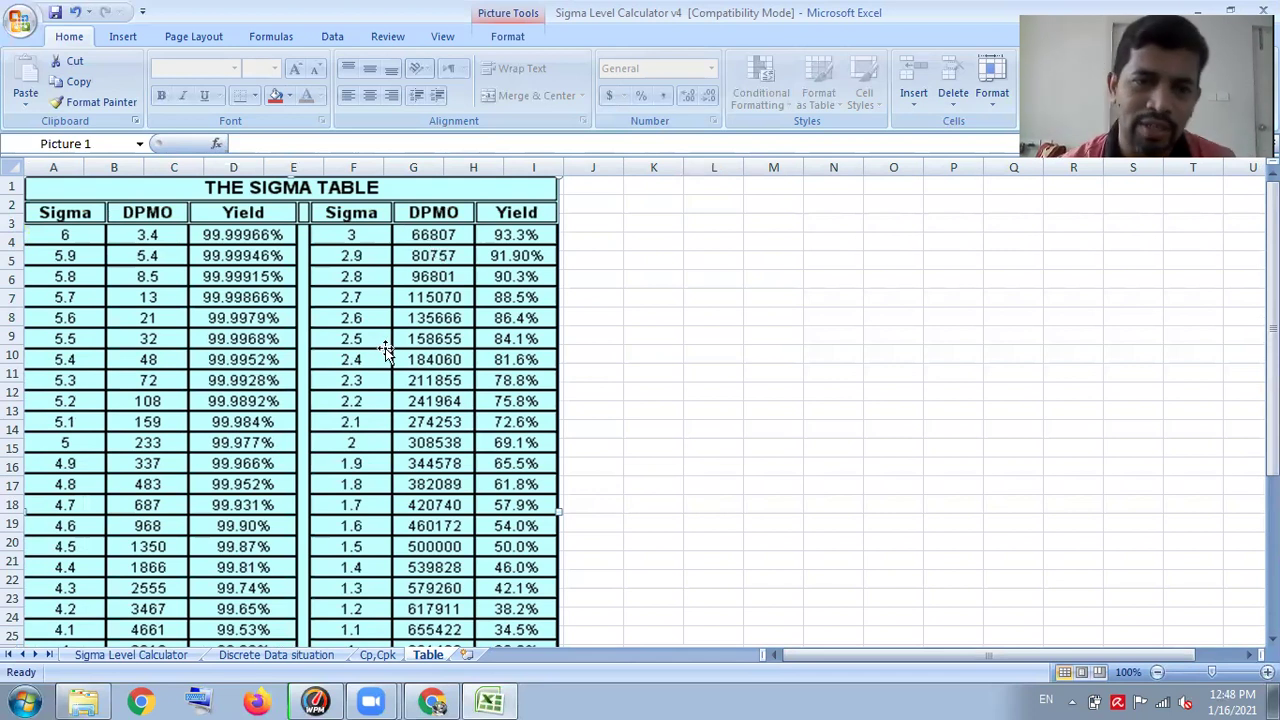
pyautogui.click(180, 656)
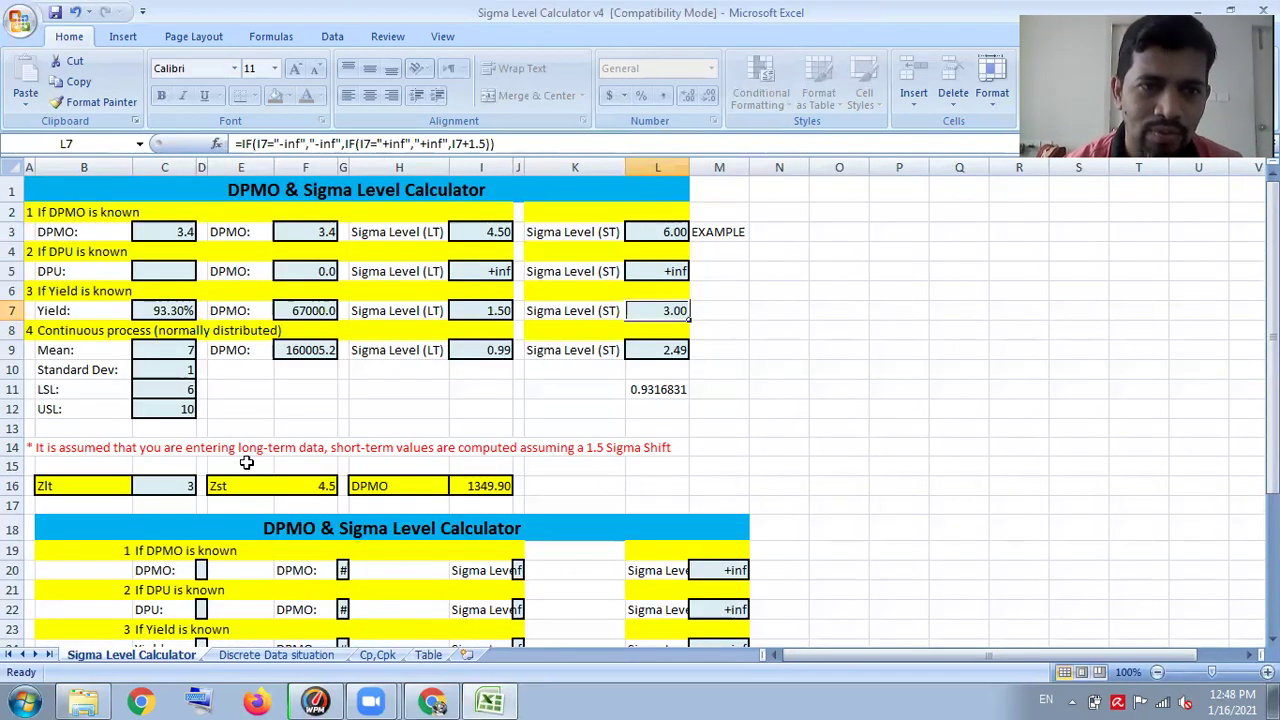
pyautogui.click(180, 236)
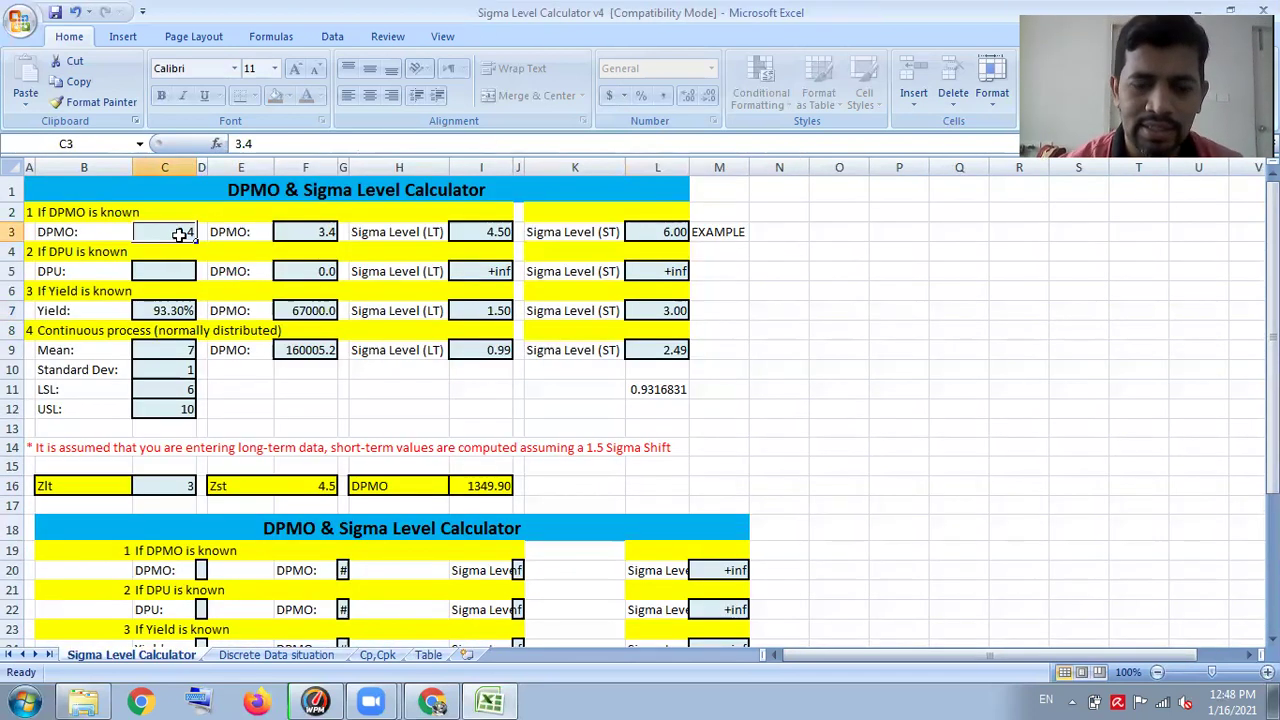
pyautogui.write('66807')
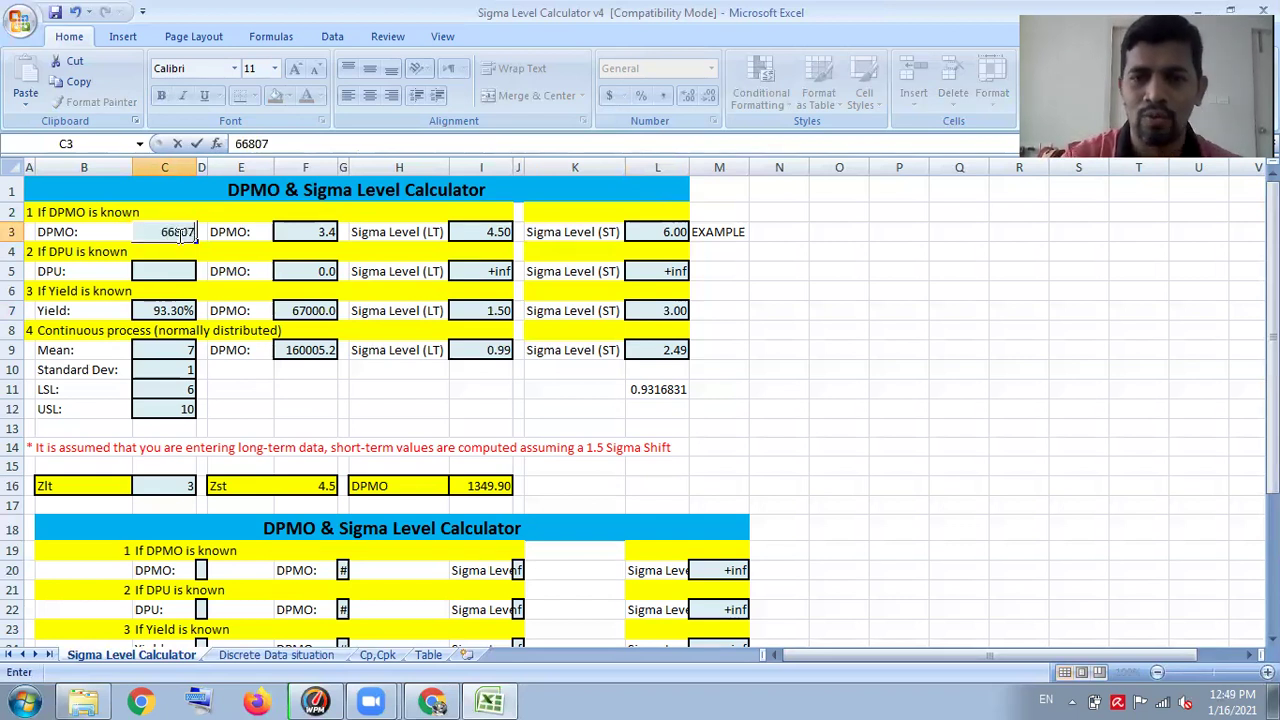
pyautogui.press('Return')
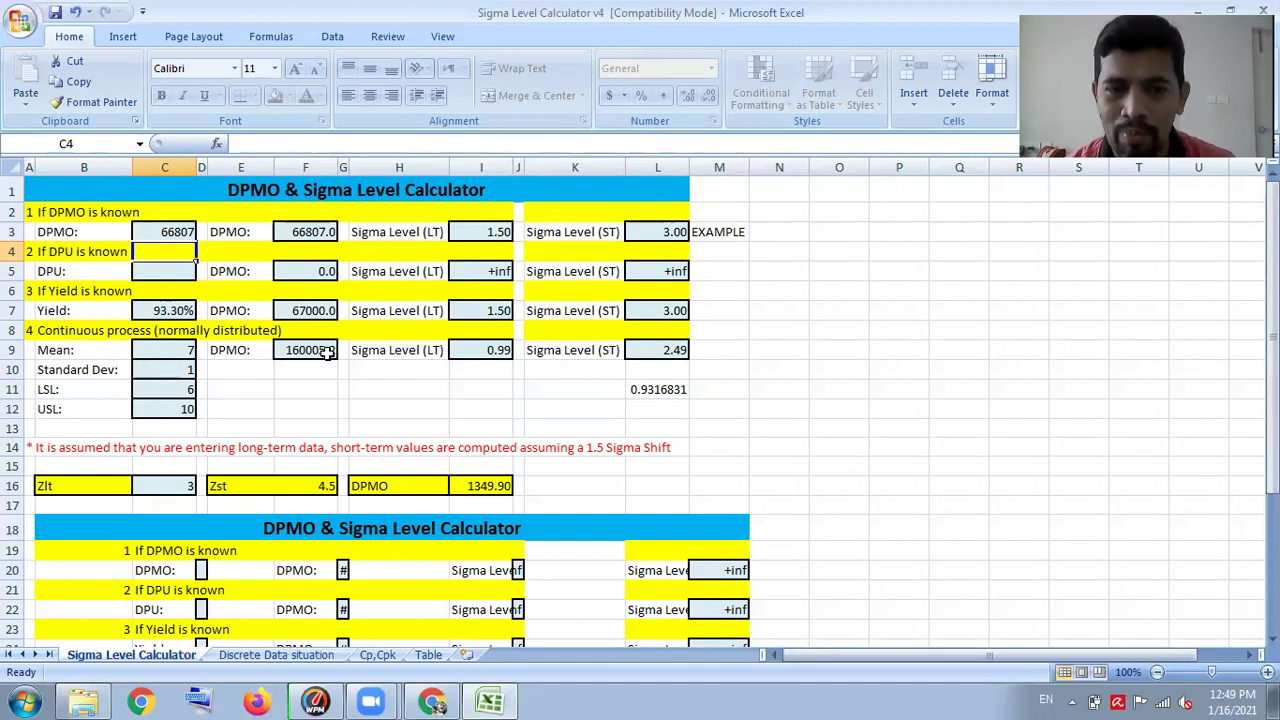
# Set the continuous process mean to 8 and standard deviation to 0.5, and inspect its DPMO, long-term and short-term sigma levels
pyautogui.click(183, 350)
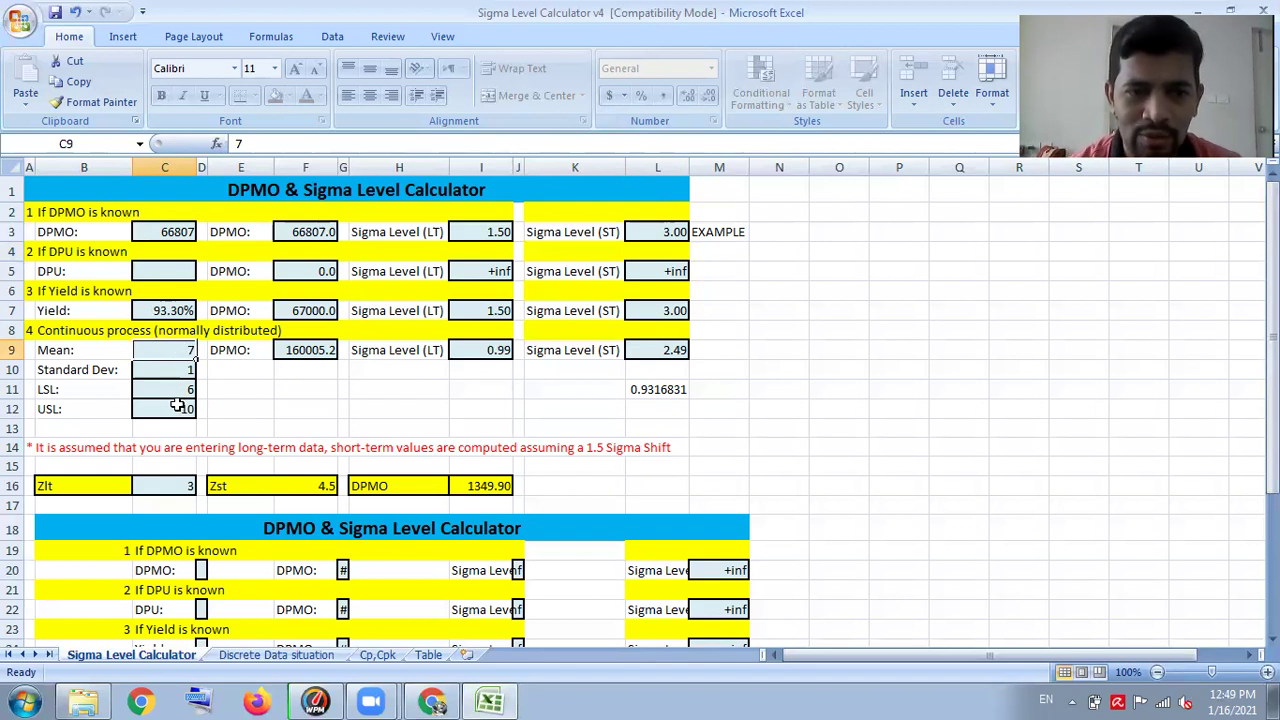
pyautogui.write('8')
pyautogui.press('Return')
pyautogui.write('0.4')
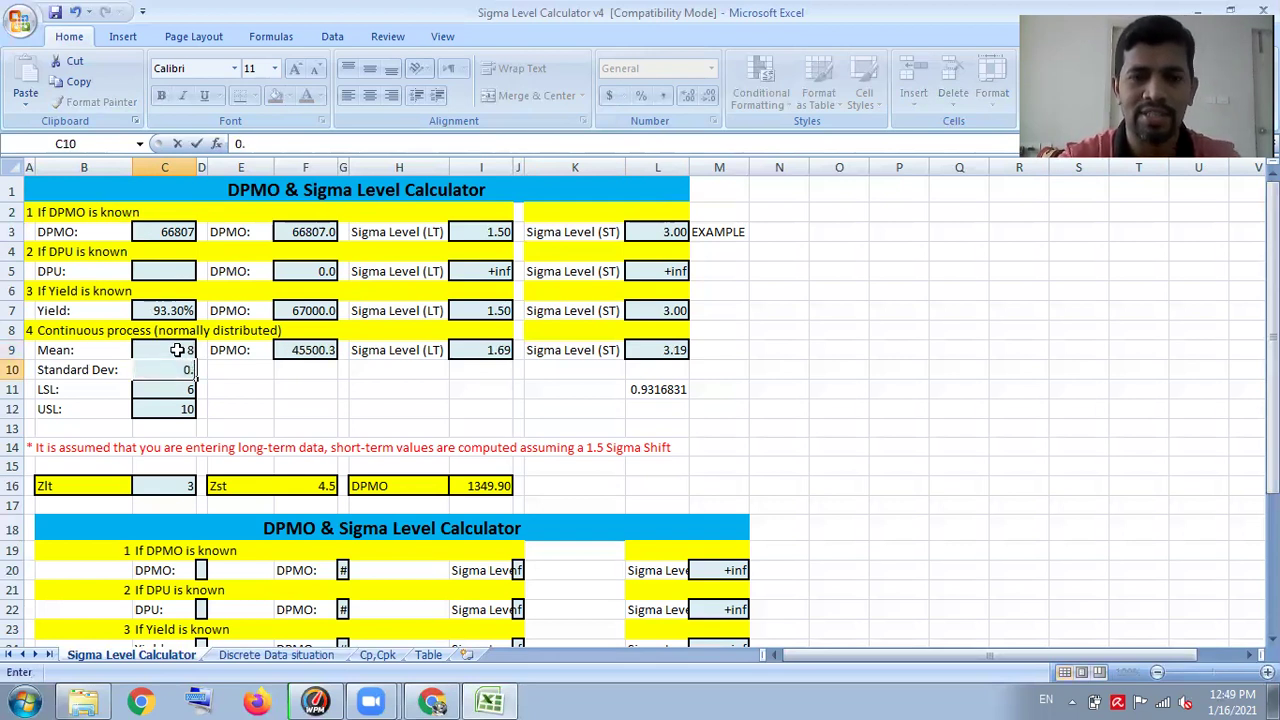
pyautogui.press('BackSpace')
pyautogui.write('5')
pyautogui.press('Return')
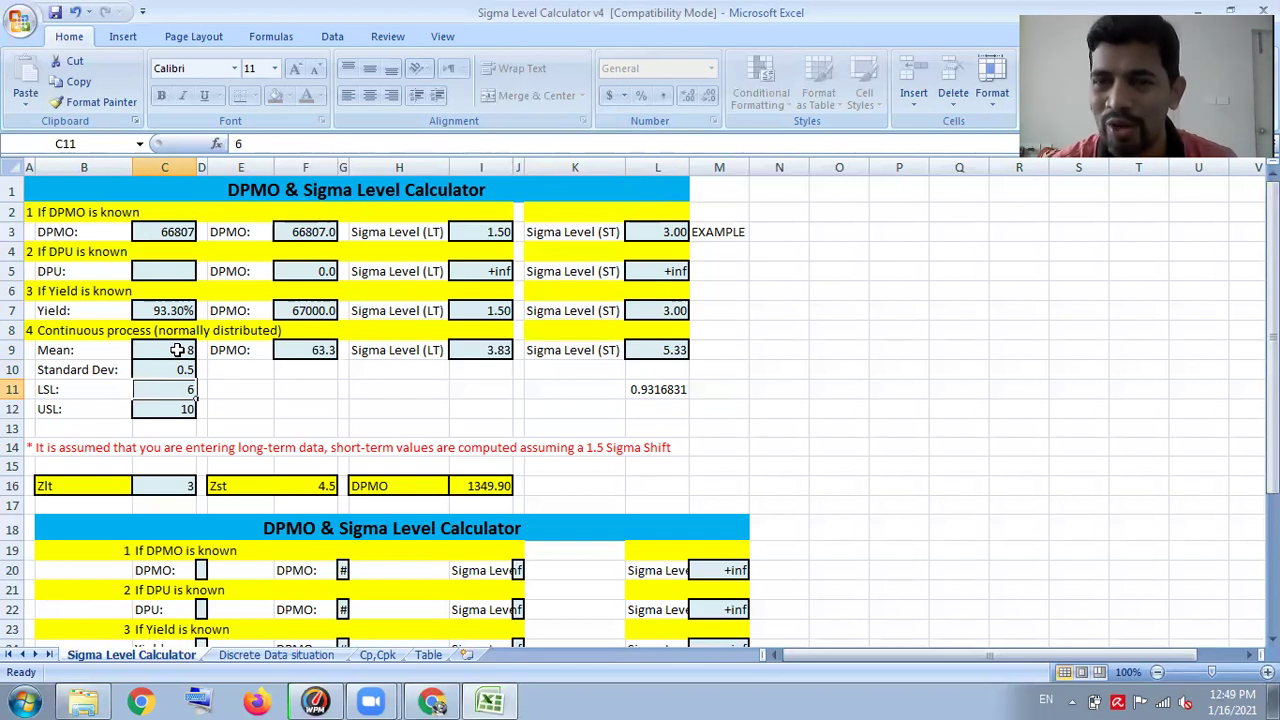
pyautogui.click(325, 347)
pyautogui.click(480, 352)
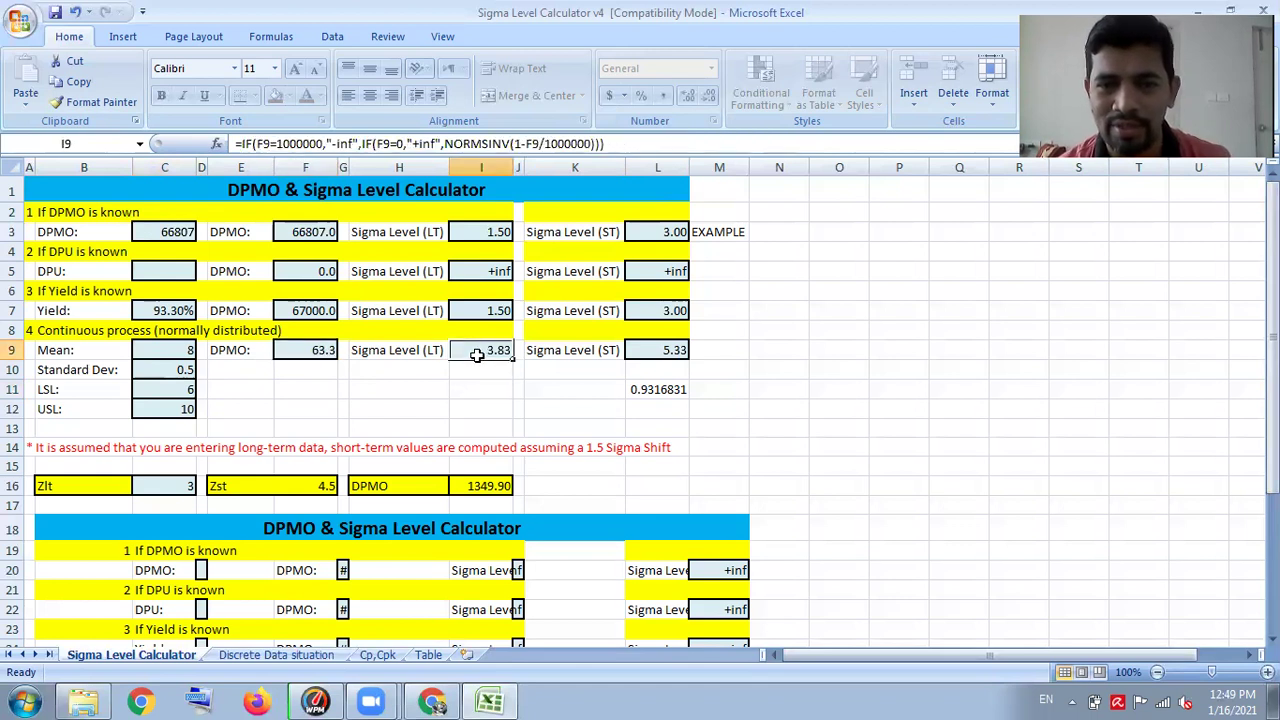
pyautogui.click(628, 349)
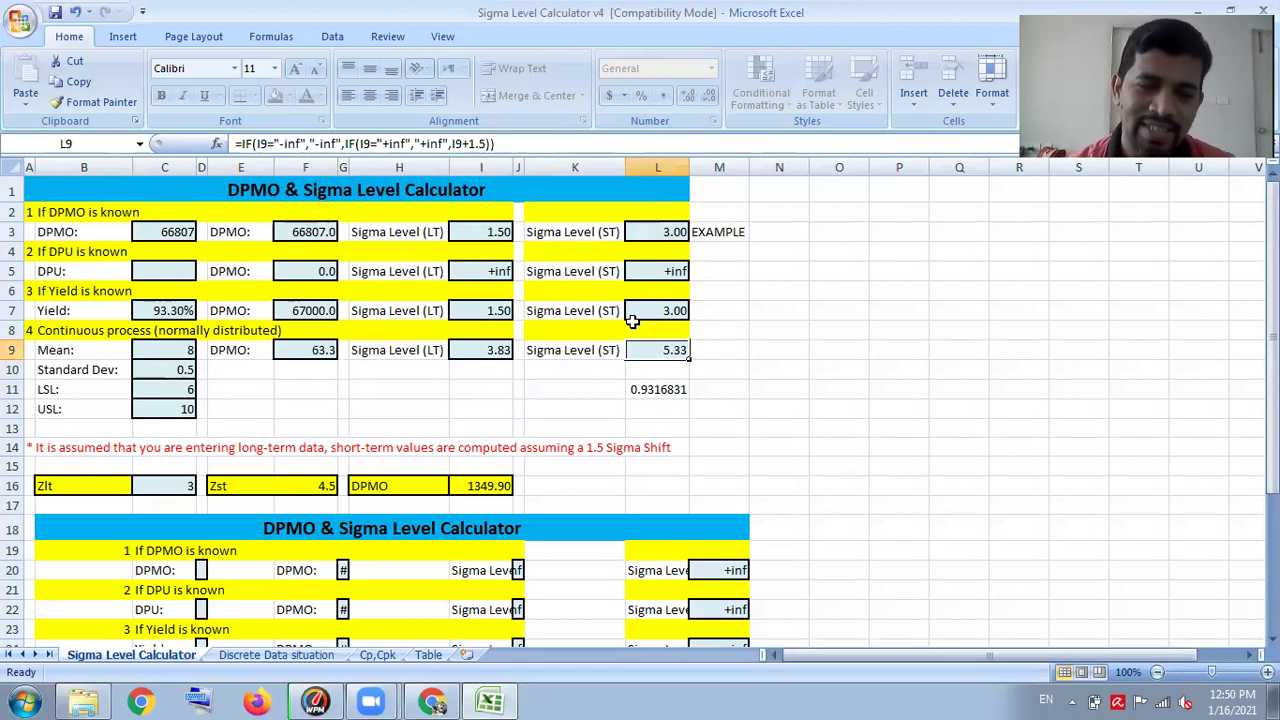
# On the Discrete Data situation sheet, set Situation 1's defects to 20, sample to 2000 and OFE to 5
pyautogui.click(293, 656)
pyautogui.scroll(1, 291, 662)
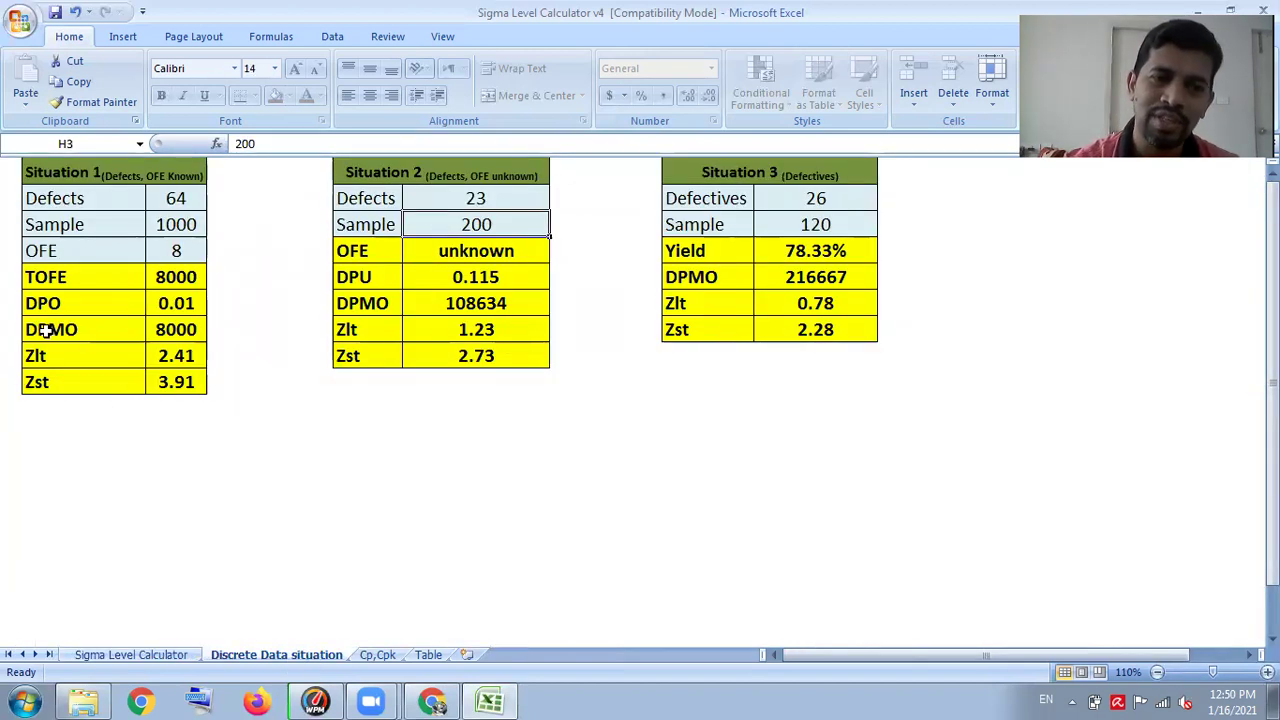
pyautogui.click(174, 200)
pyautogui.click(174, 224)
pyautogui.click(174, 200)
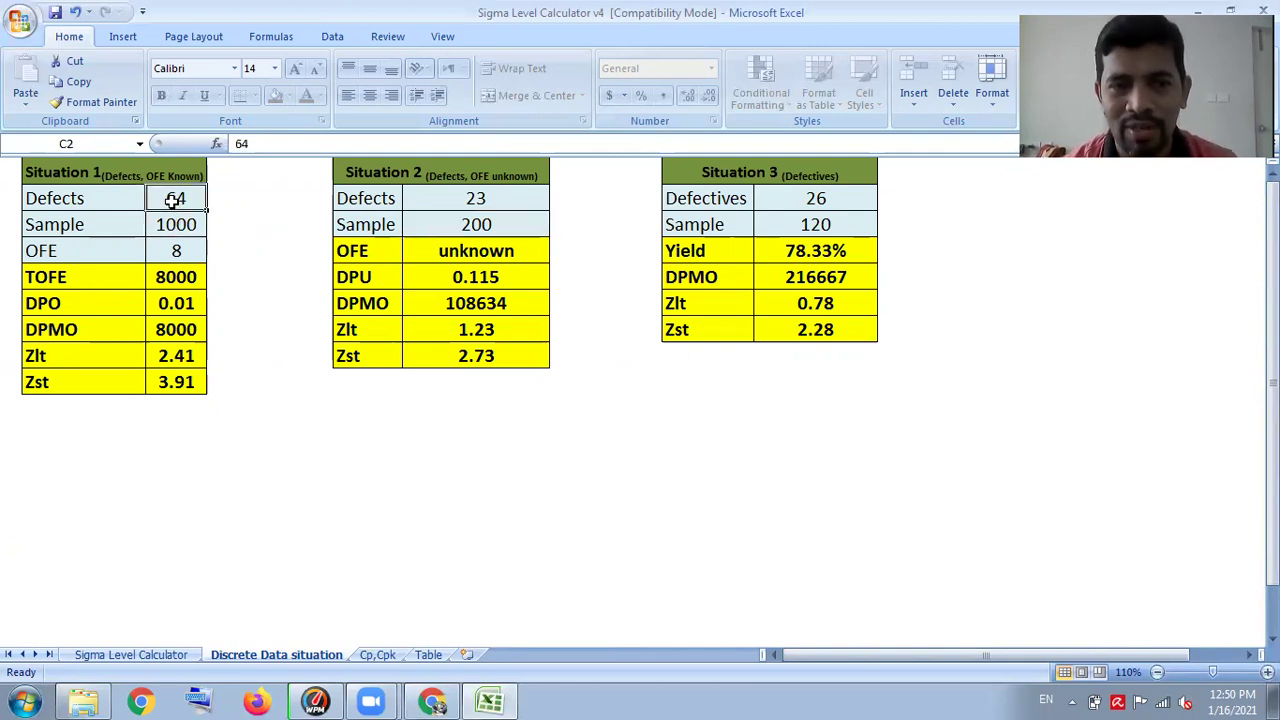
pyautogui.write('20')
pyautogui.press('Return')
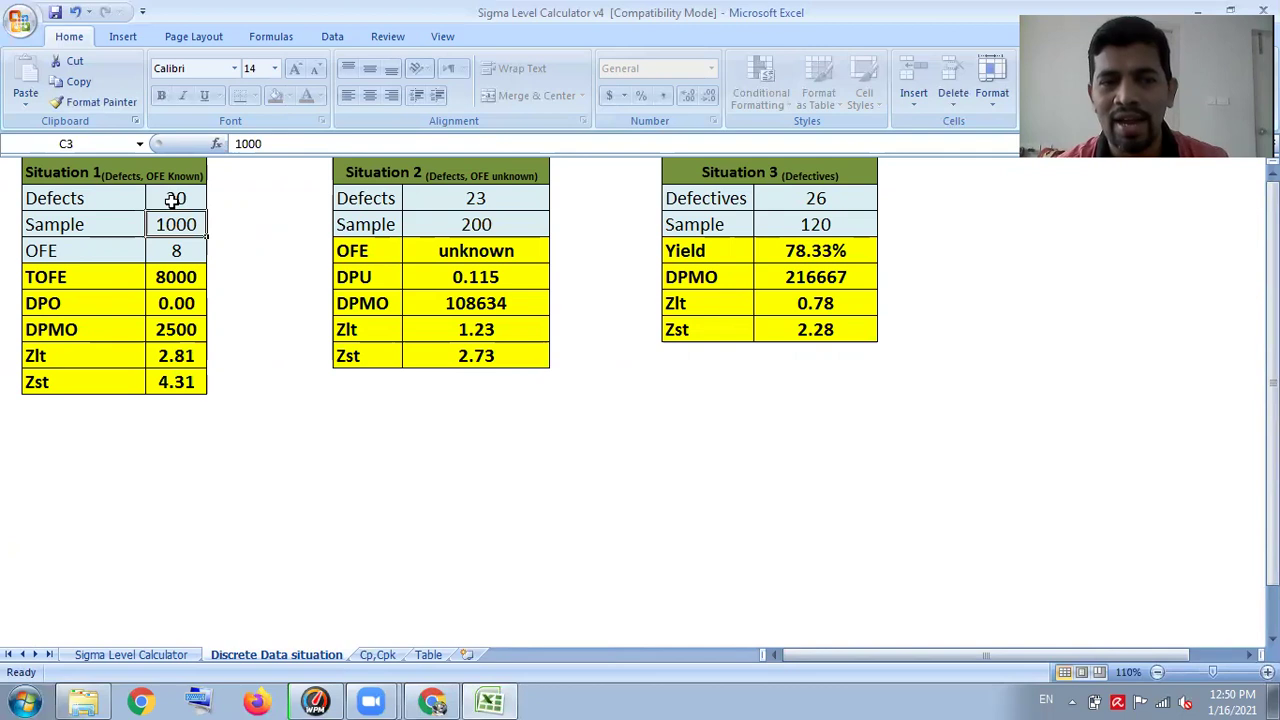
pyautogui.write('2000')
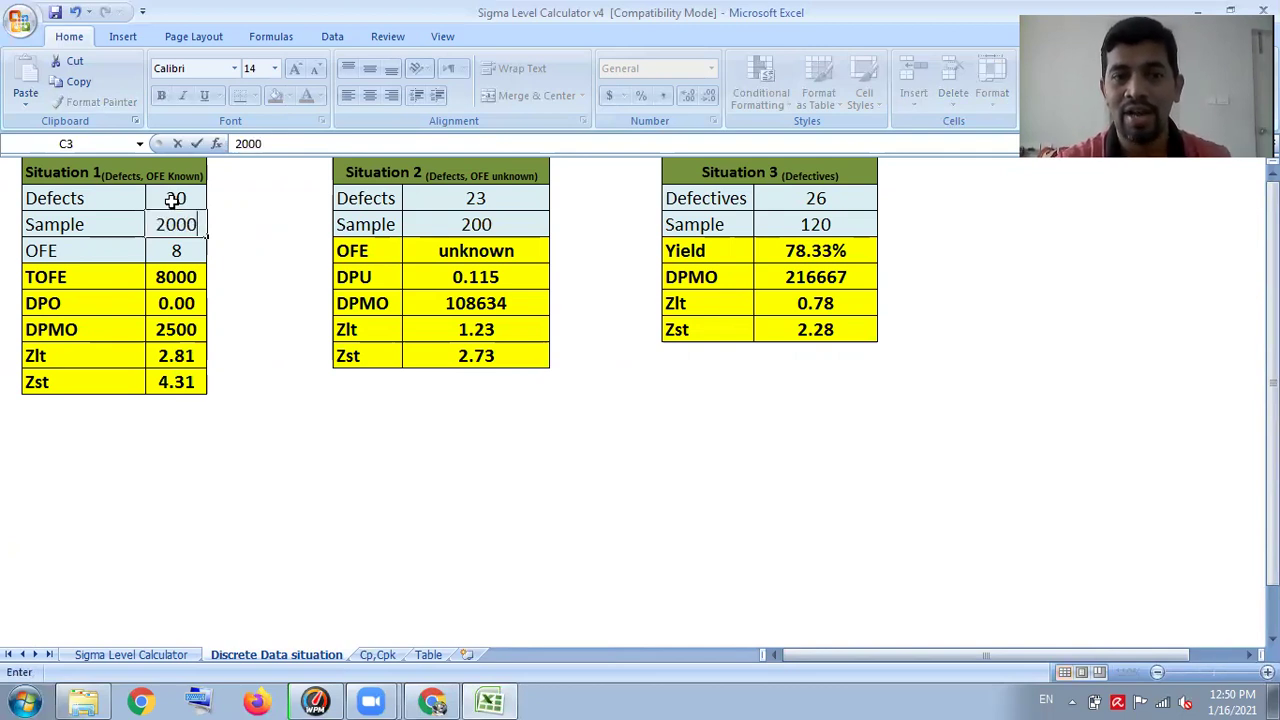
pyautogui.press('Return')
pyautogui.write('5')
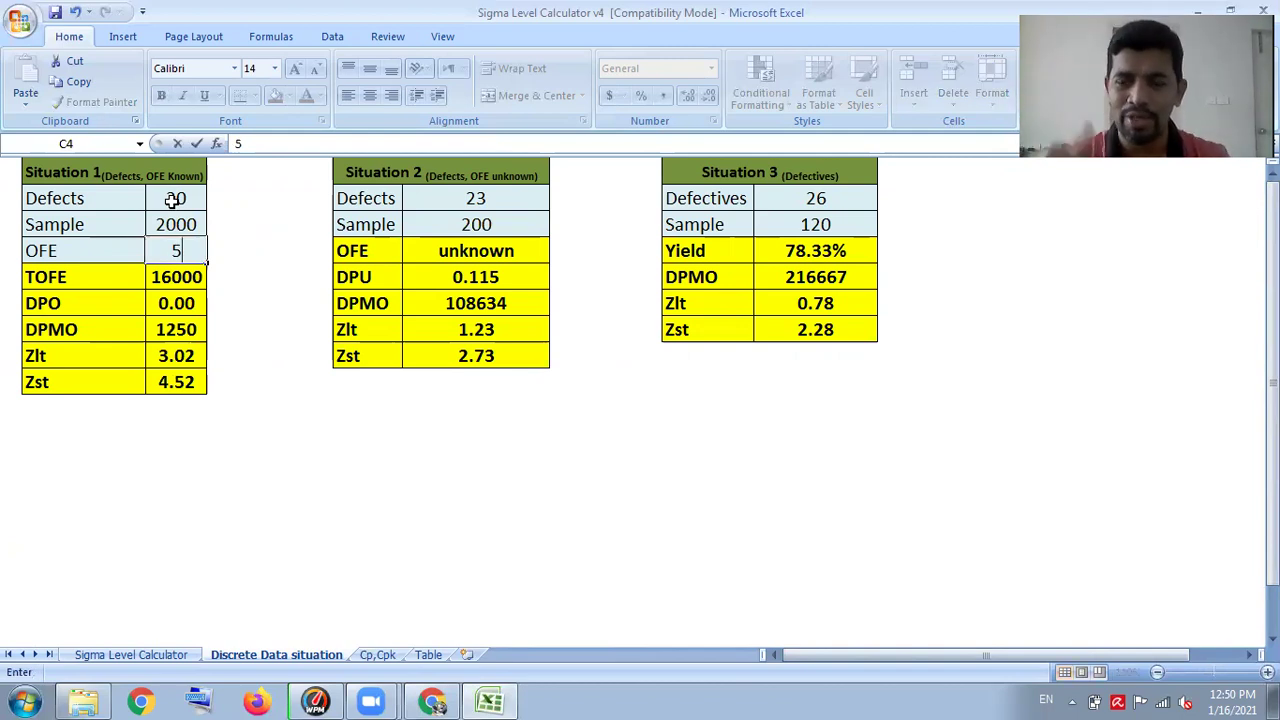
pyautogui.press('Return')
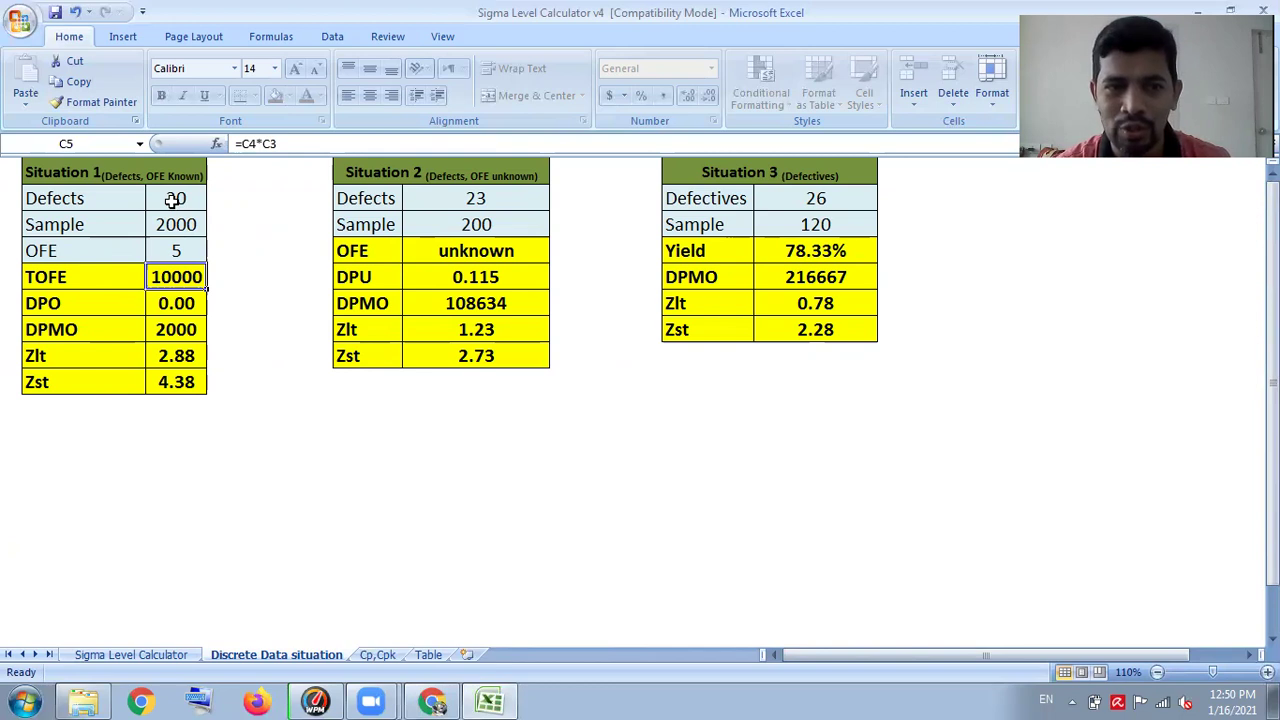
# Enter 30, 60 and finally 100 as Situation 1's defect count to compare the resulting DPMO and sigma levels
pyautogui.click(172, 200)
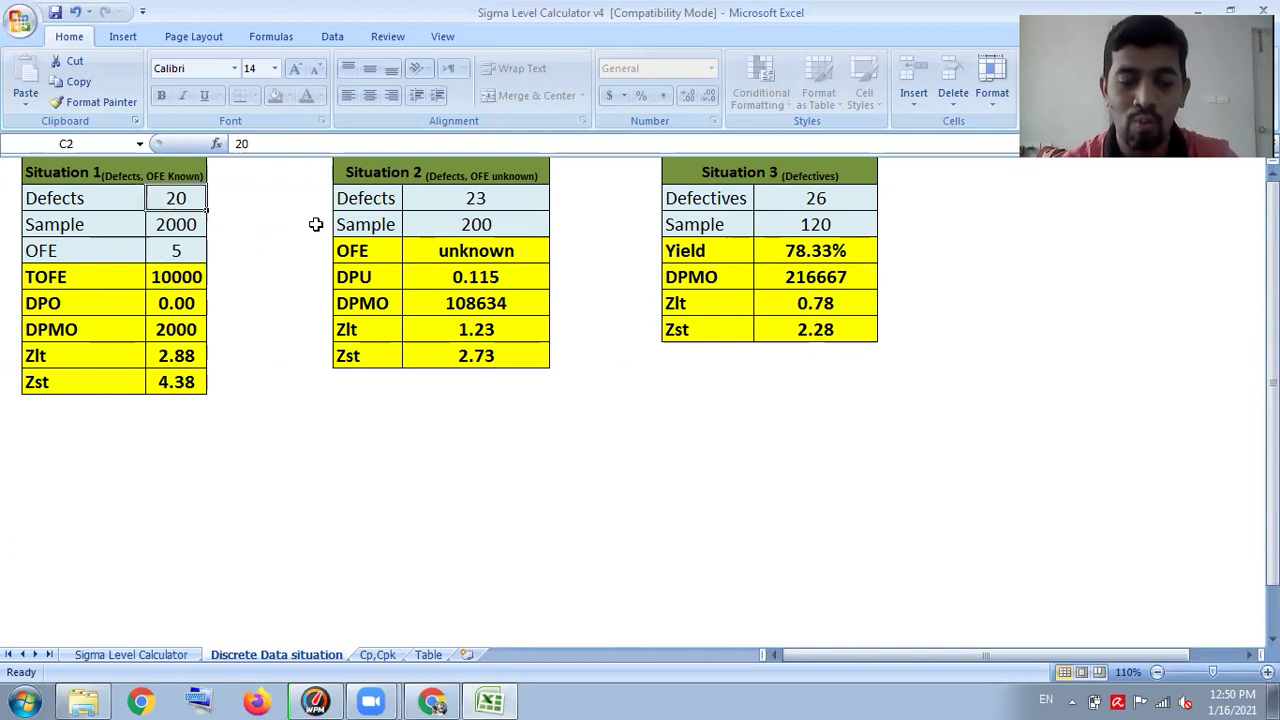
pyautogui.write('30')
pyautogui.press('Return')
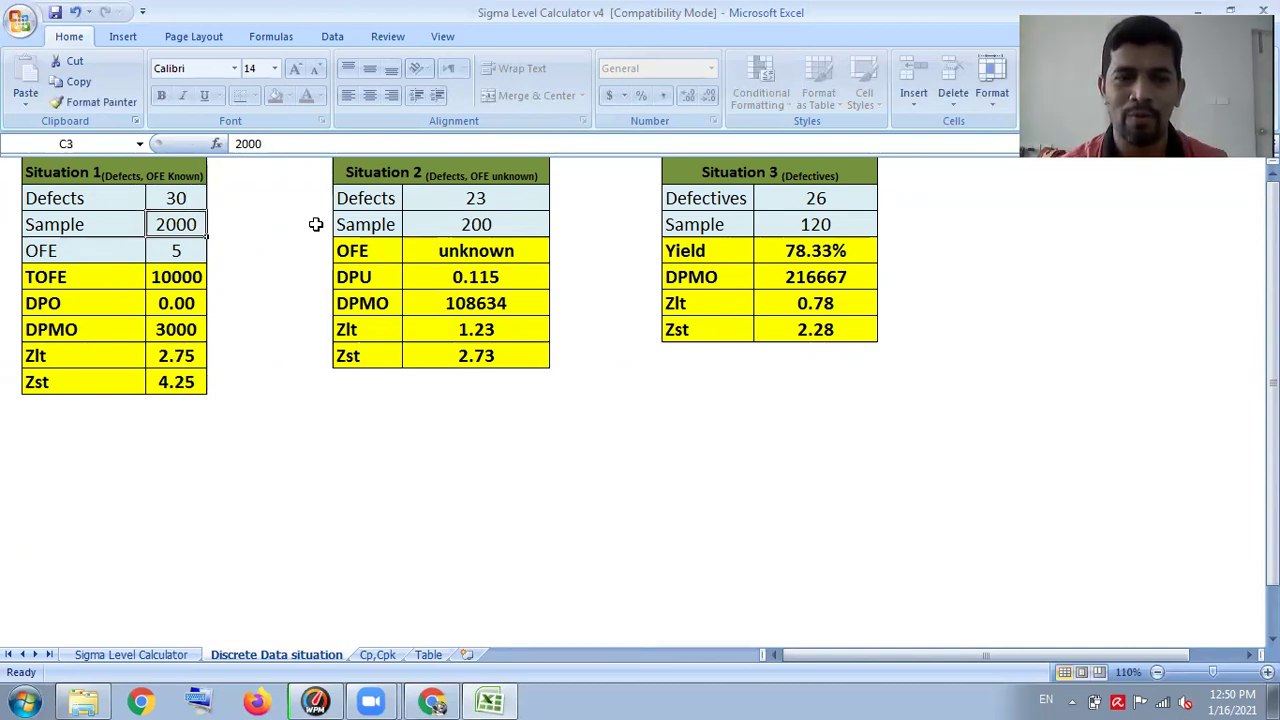
pyautogui.click(176, 197)
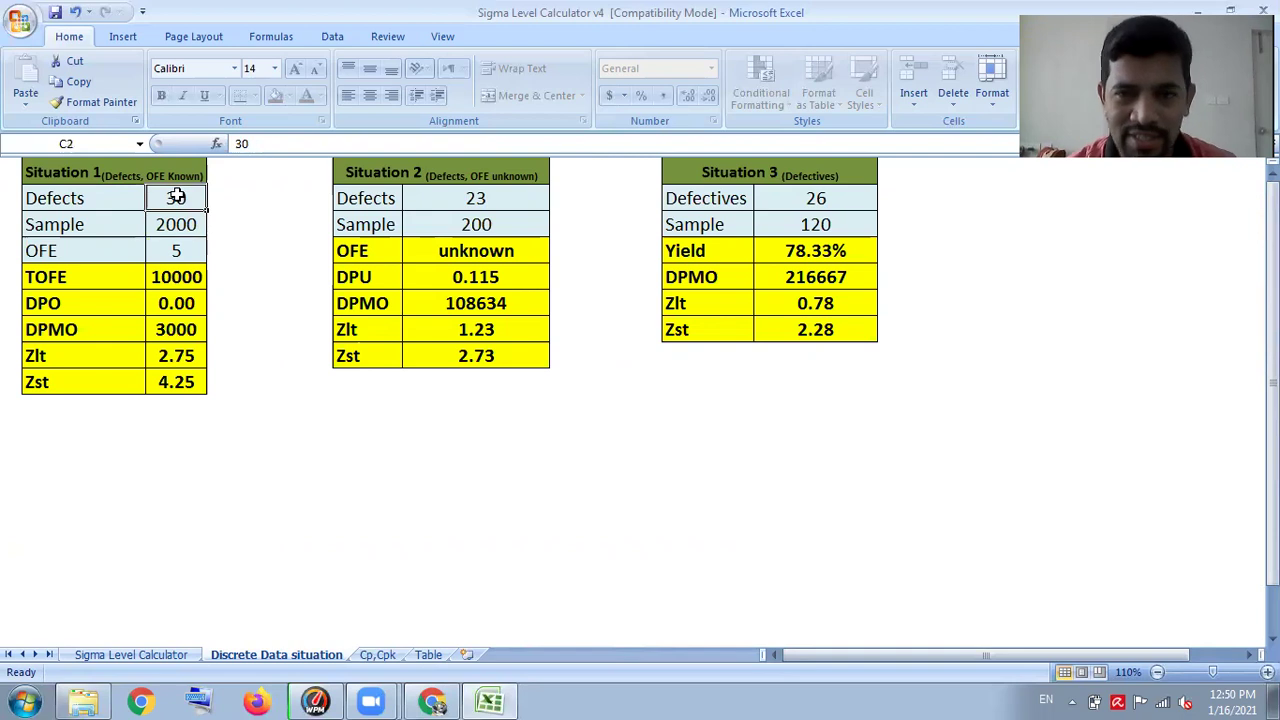
pyautogui.write('60')
pyautogui.press('Return')
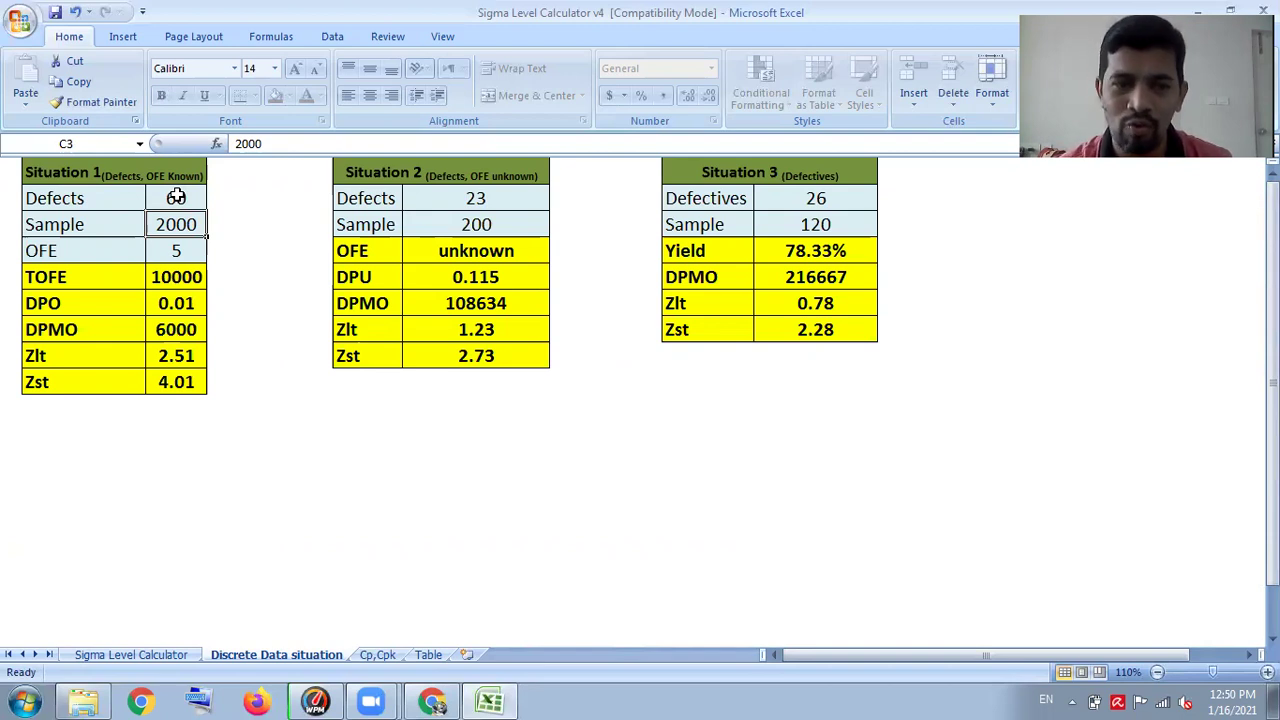
pyautogui.click(176, 197)
pyautogui.write('100')
pyautogui.press('Return')
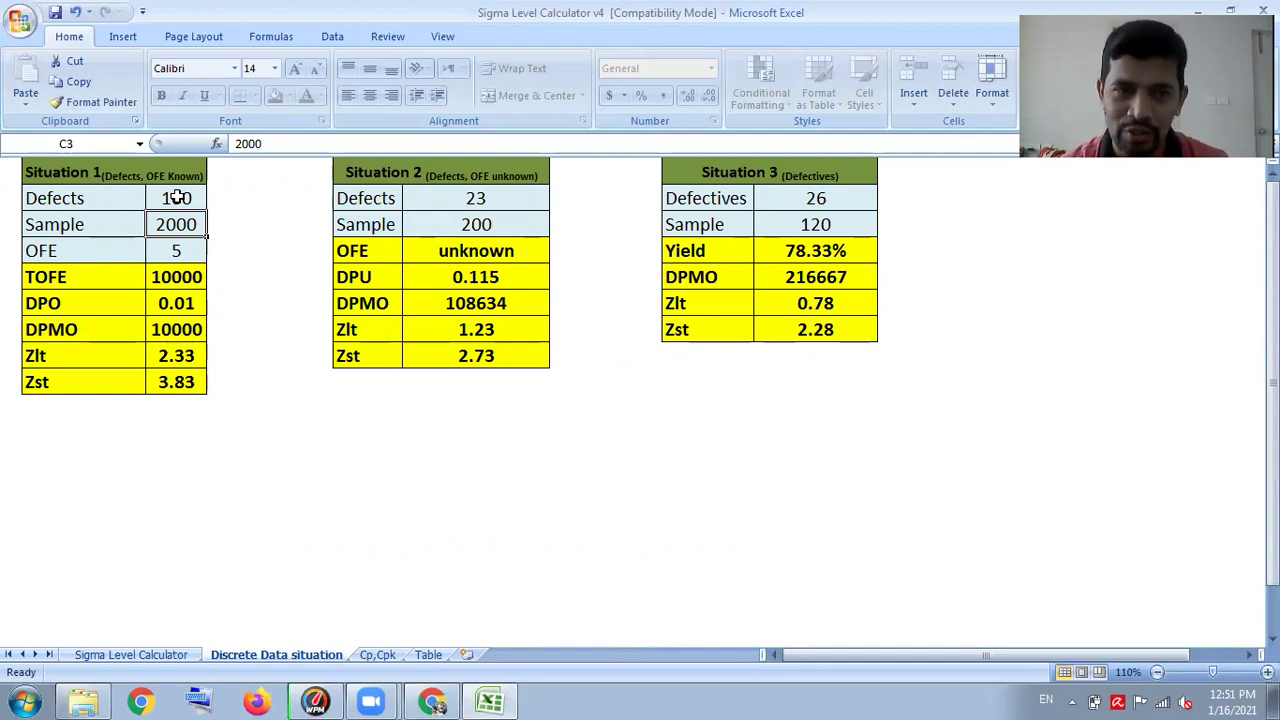
# Set Situation 2's defects to 100 and its sample to 2000
pyautogui.click(458, 191)
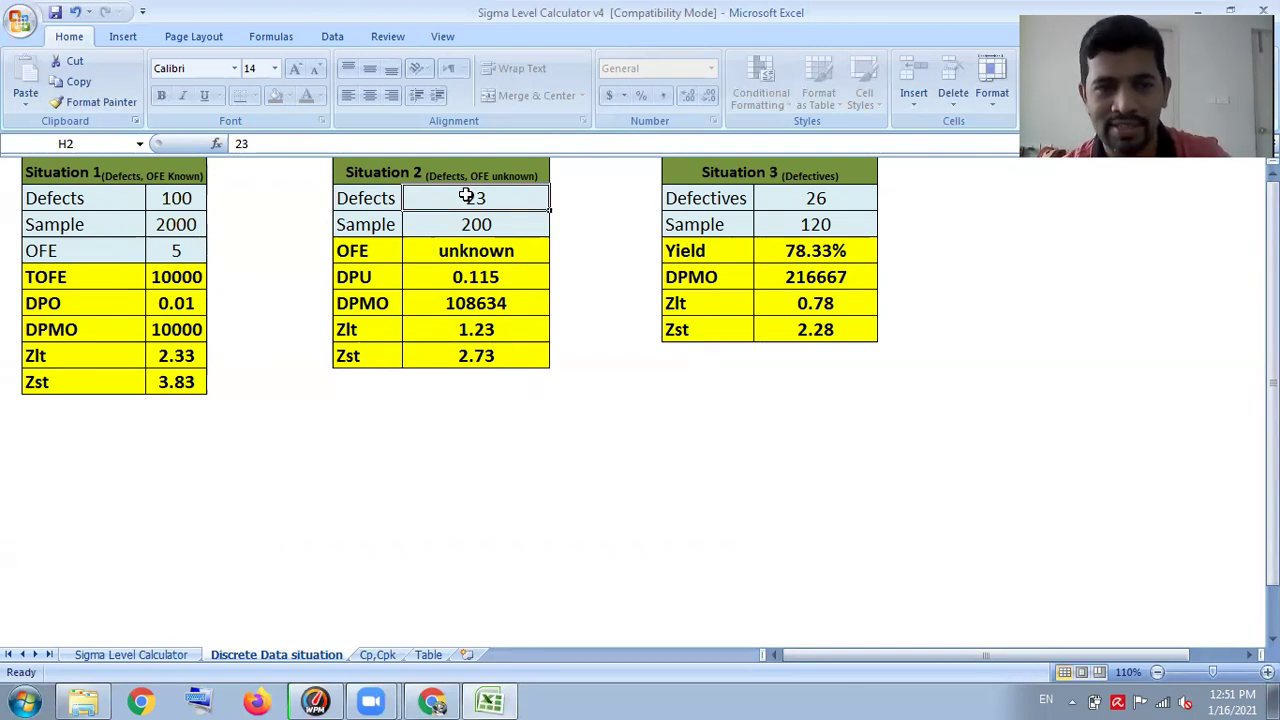
pyautogui.write('100')
pyautogui.press('Return')
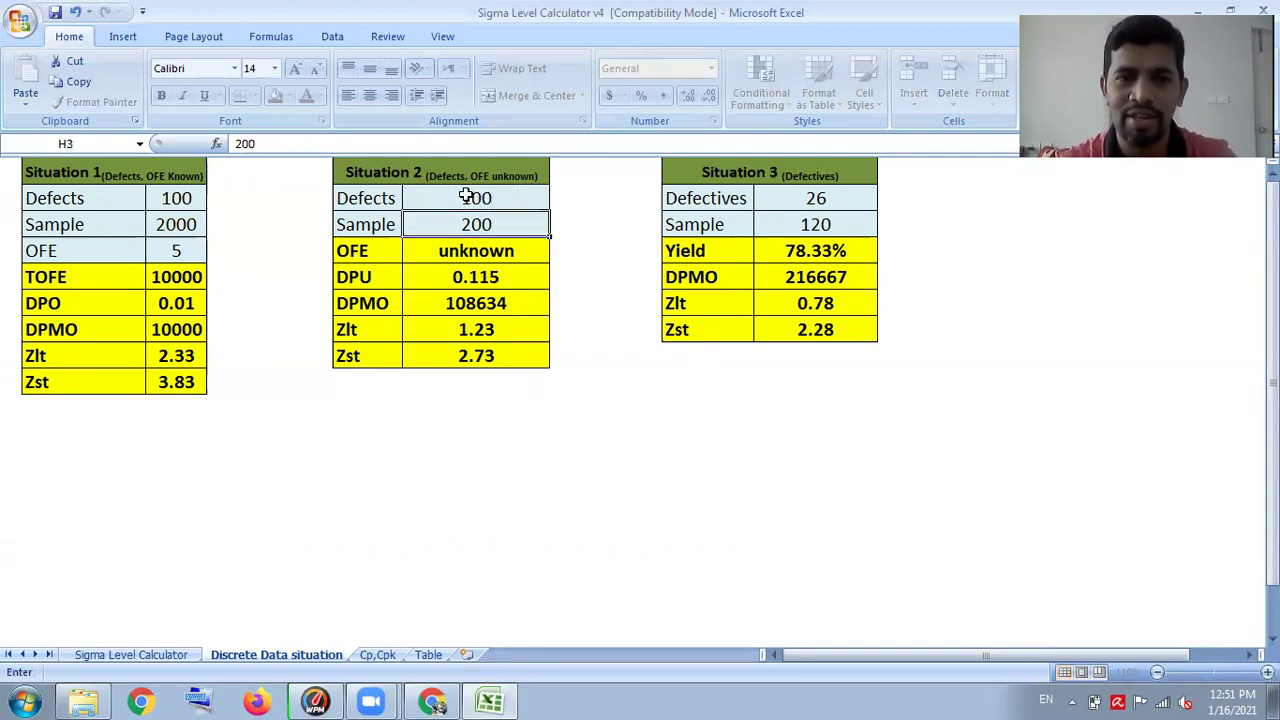
pyautogui.write('2000')
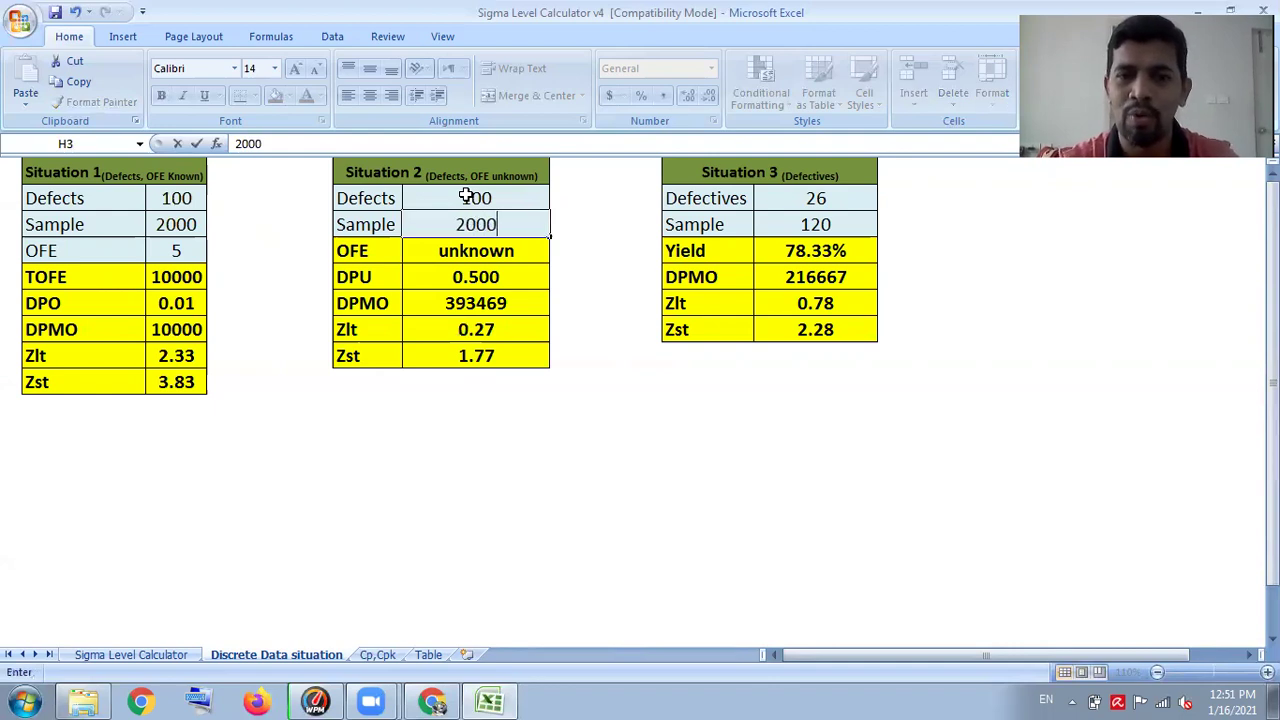
pyautogui.press('Return')
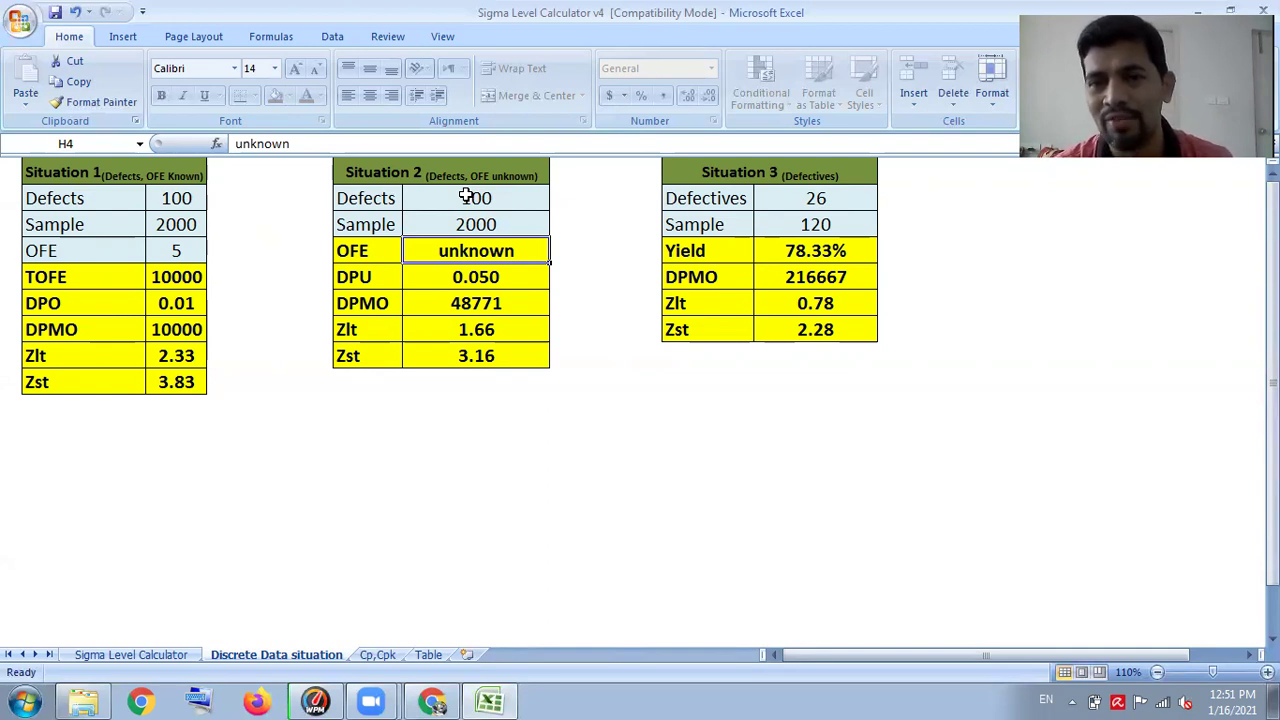
# Set Situation 2's defects to 4 and its sample to 1000000
pyautogui.click(466, 196)
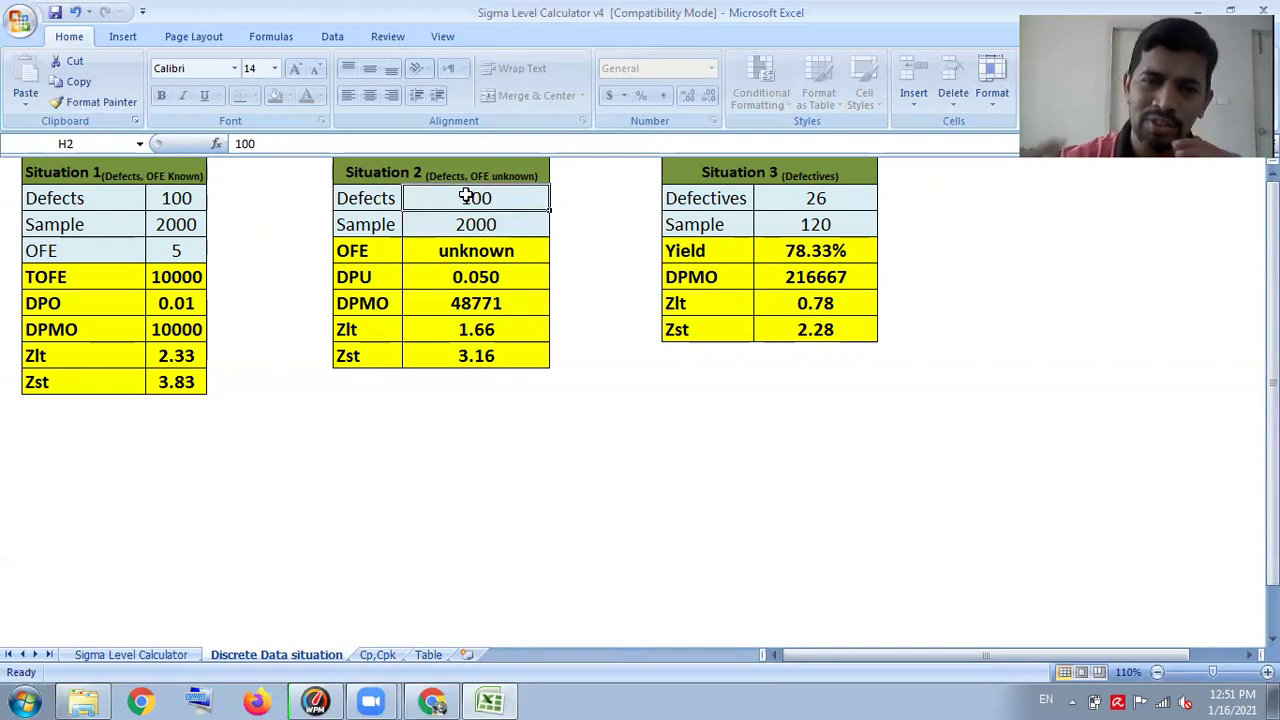
pyautogui.write('3.5')
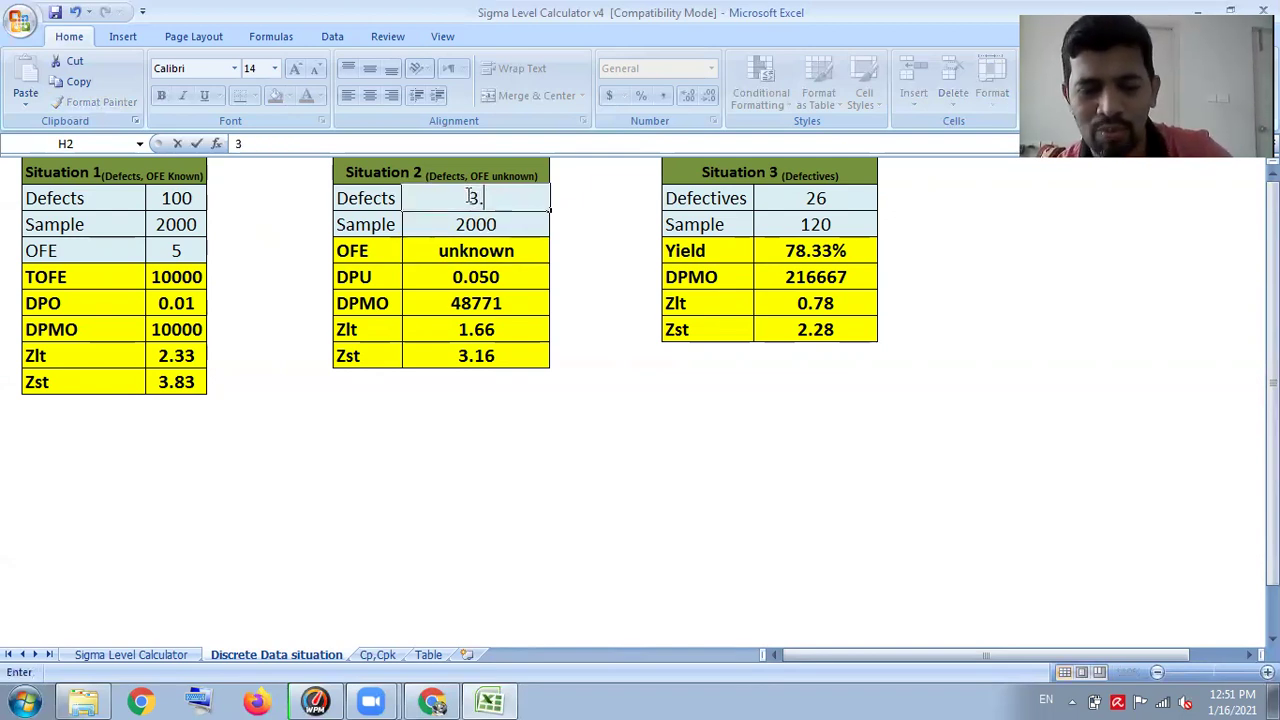
pyautogui.press('BackSpace')
pyautogui.press('BackSpace')
pyautogui.press('BackSpace')
pyautogui.write('4')
pyautogui.press('Return')
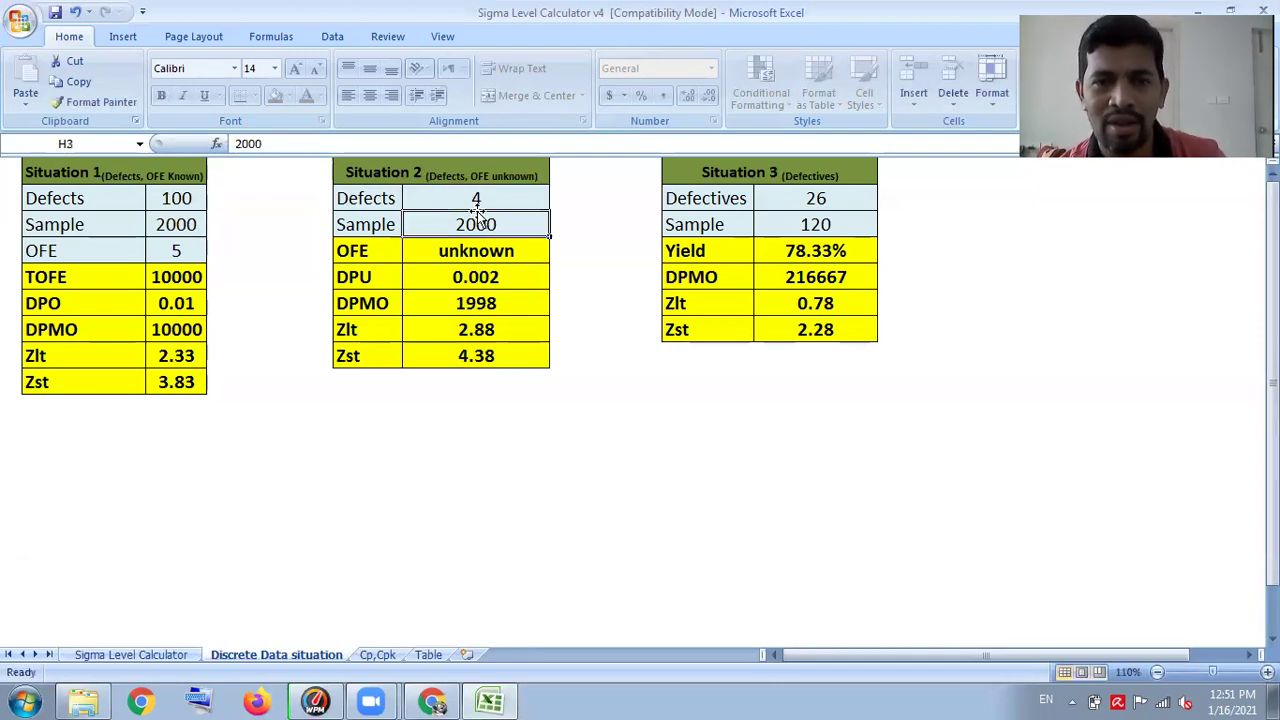
pyautogui.write('1')
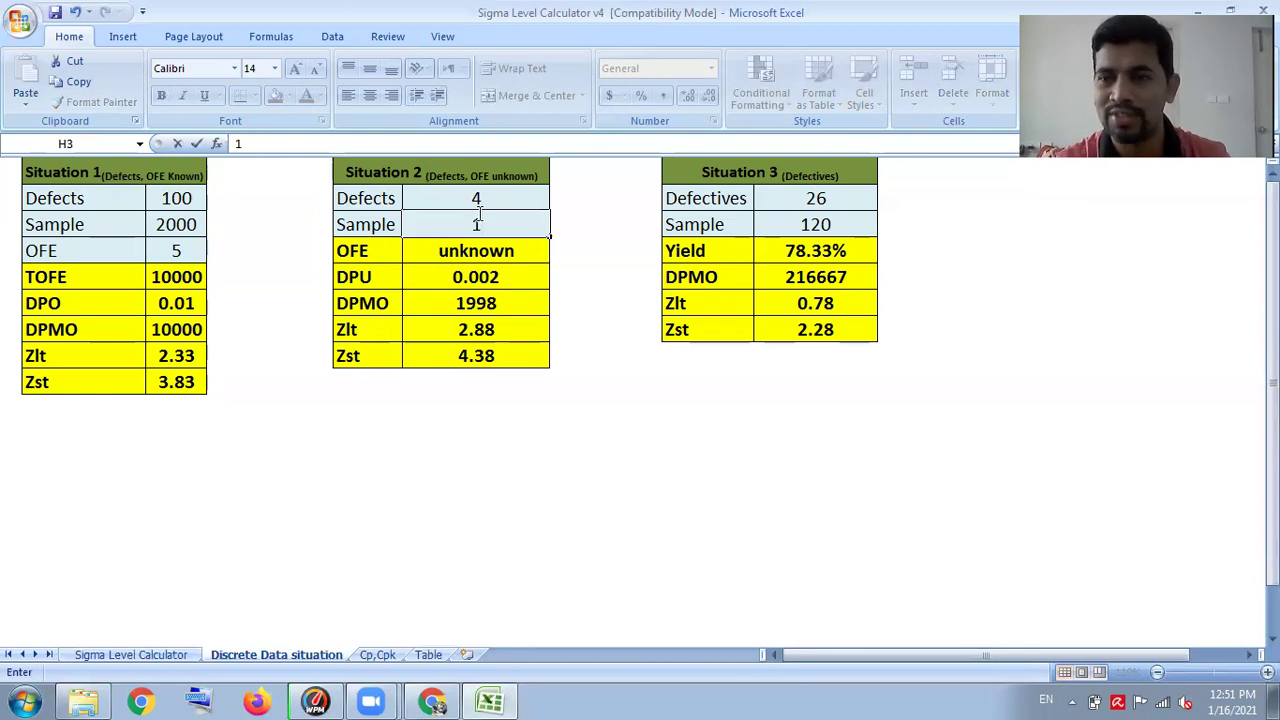
pyautogui.write('000000')
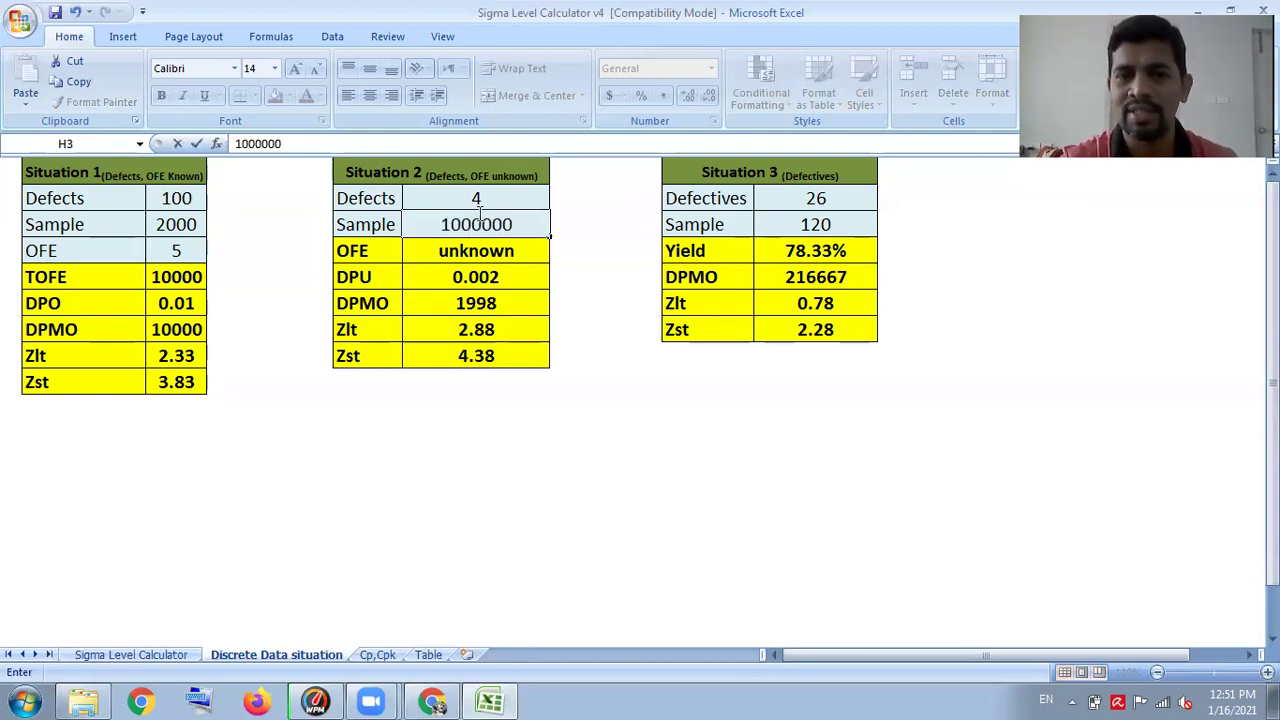
pyautogui.press('Return')
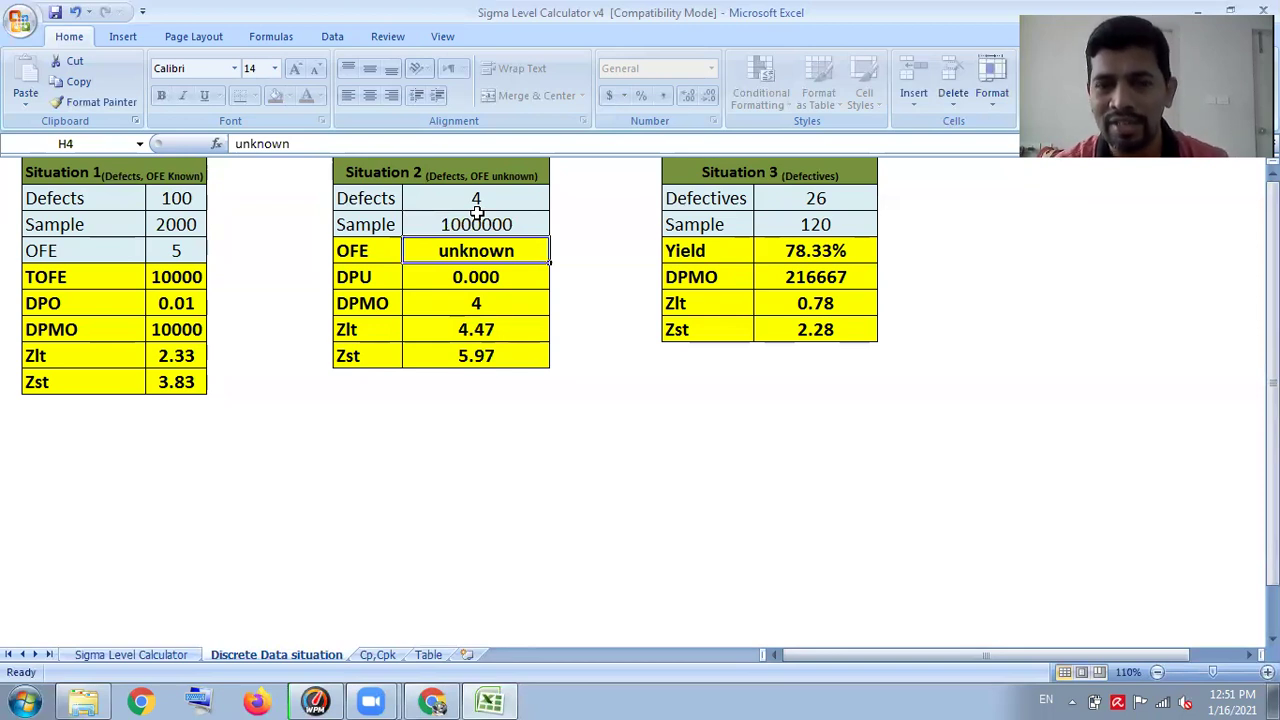
# Change Situation 2's defects to 3.4 for the one-million sample
pyautogui.click(479, 203)
pyautogui.write('3.4')
pyautogui.press('Return')
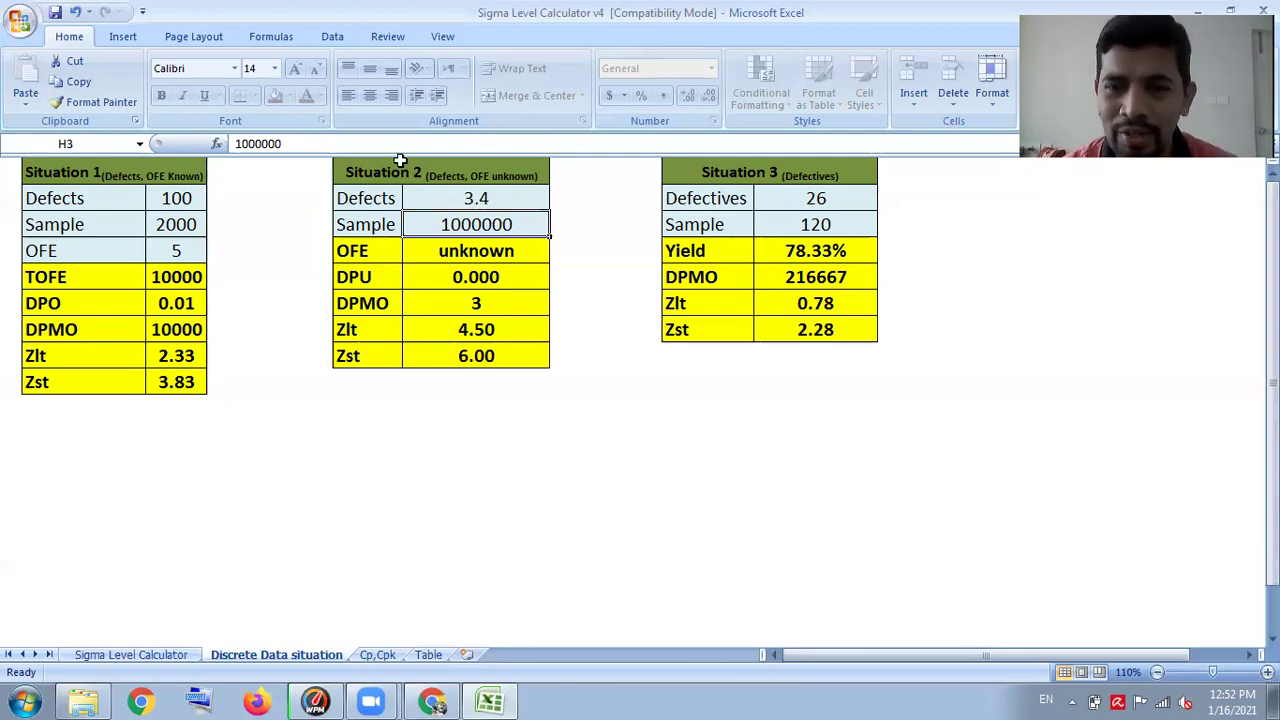
# Set Situation 3's defectives to 3.4 and its sample to 1000000
pyautogui.click(820, 200)
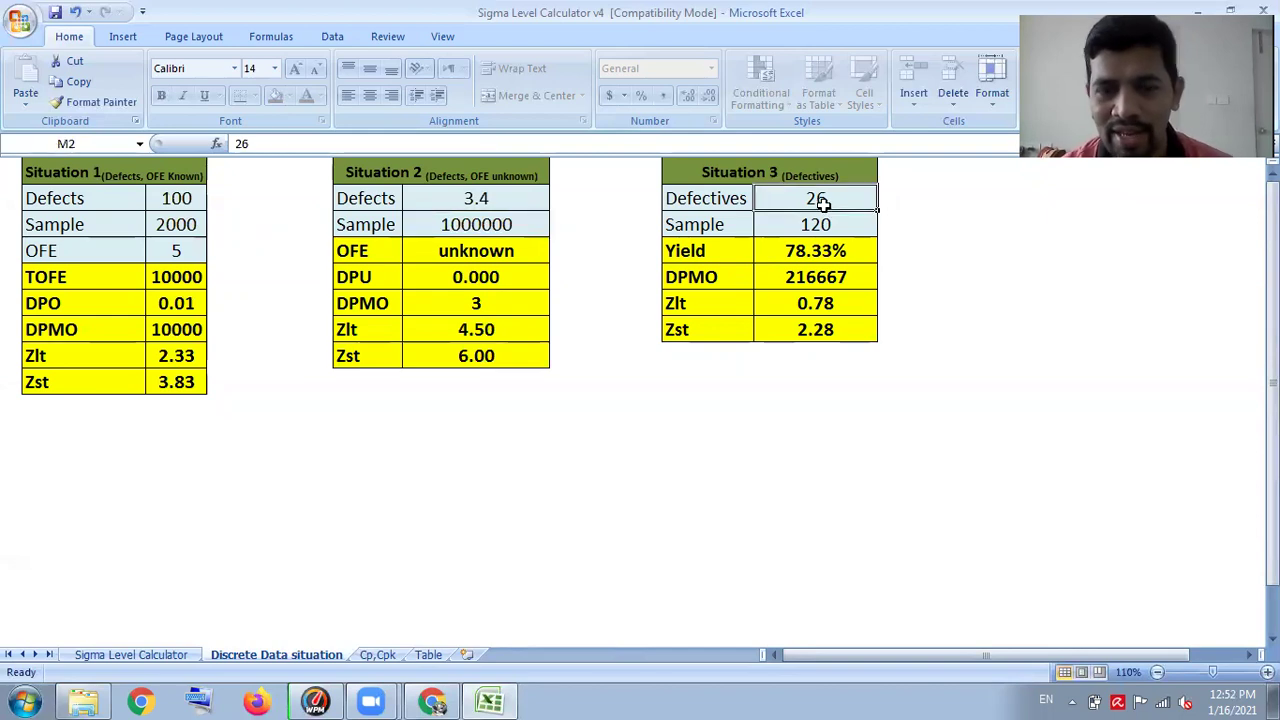
pyautogui.write('3.4')
pyautogui.press('Return')
pyautogui.write('100')
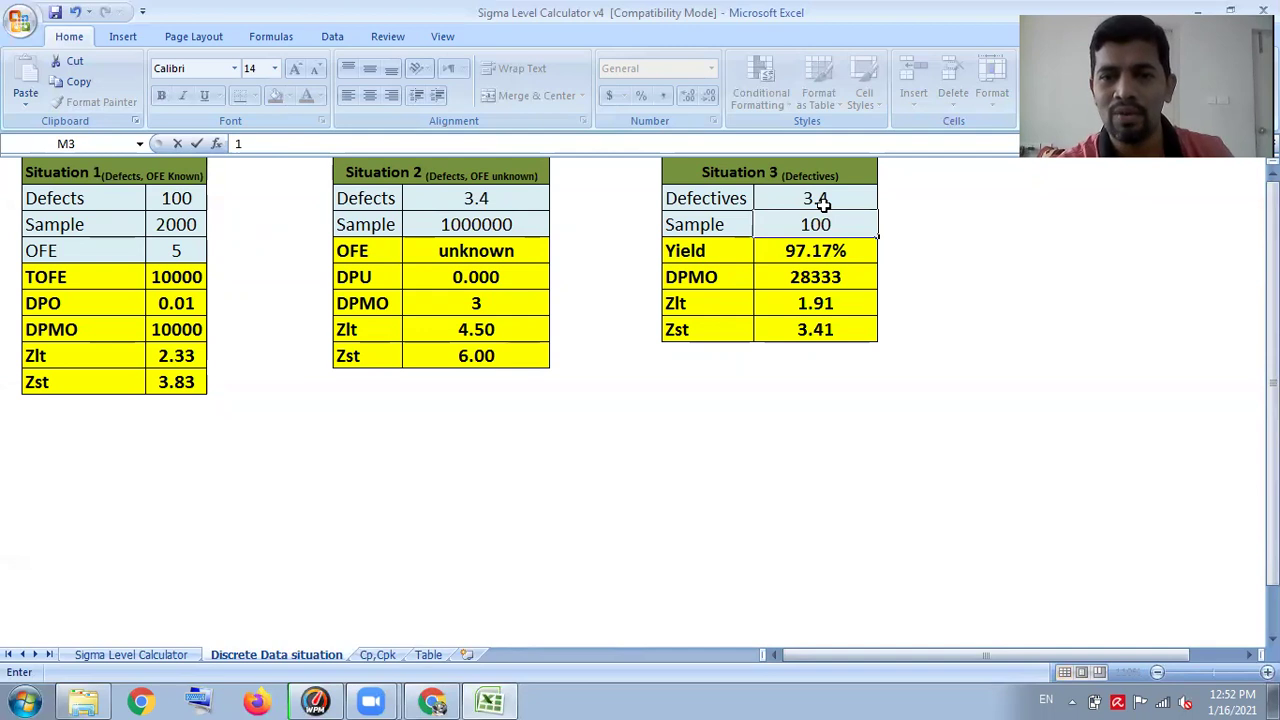
pyautogui.write('0000')
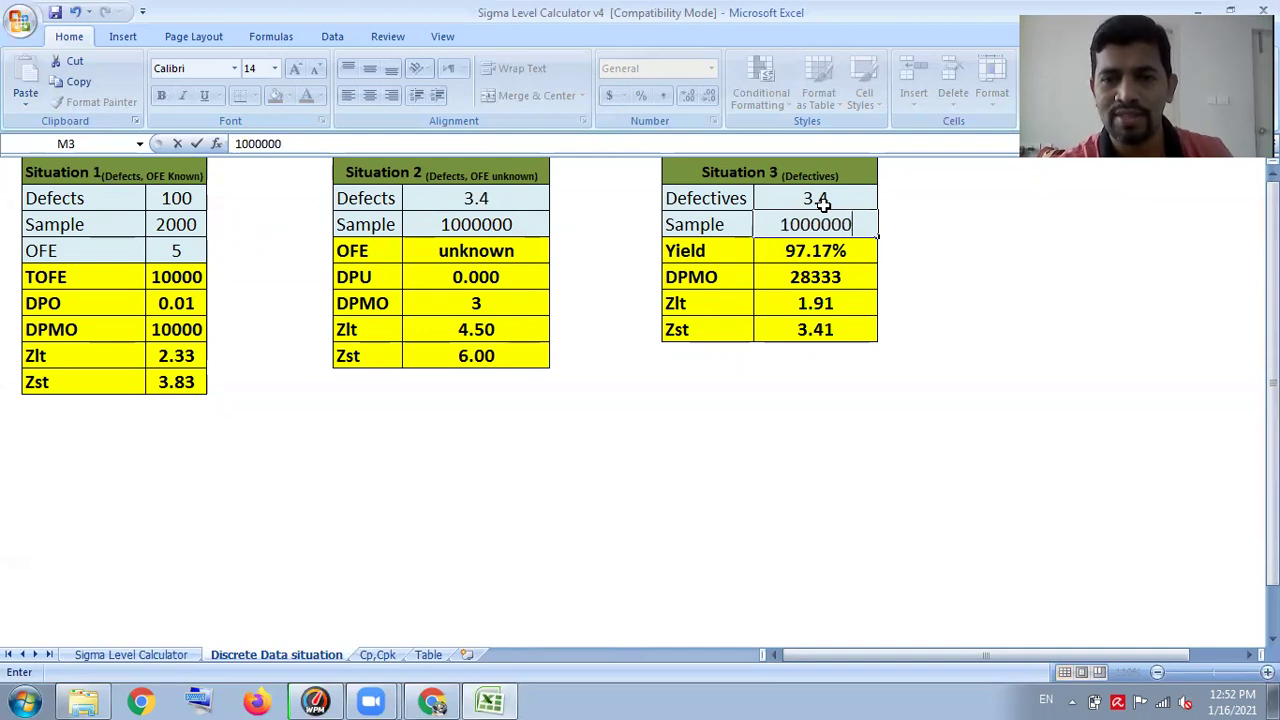
pyautogui.press('Return')
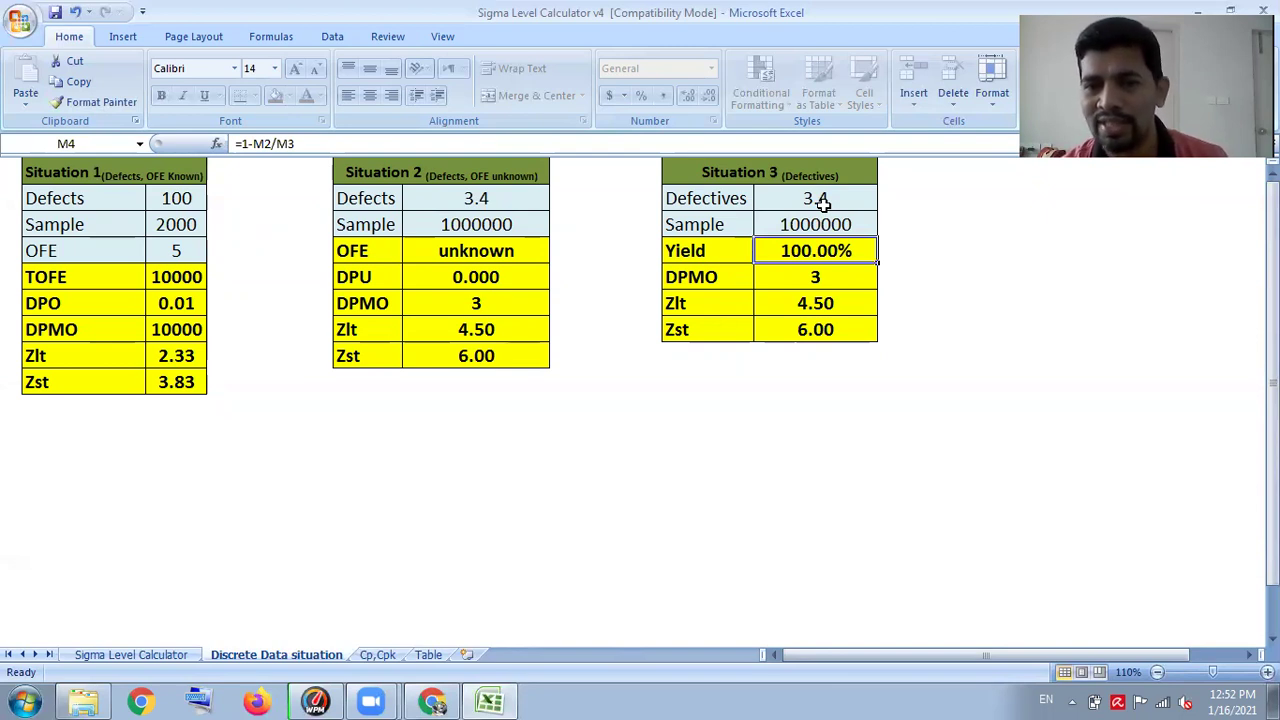
# Set Situation 3's defectives to 20 and its sample to 2000
pyautogui.click(822, 203)
pyautogui.write('20')
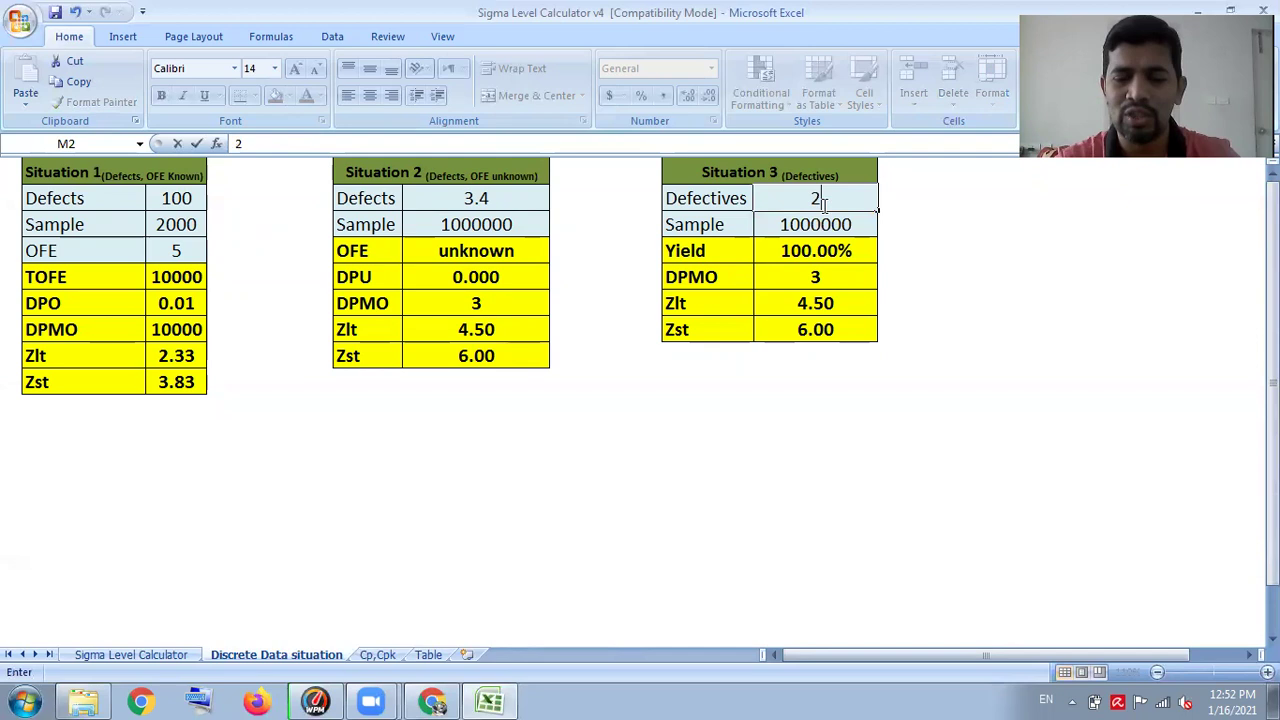
pyautogui.press('Return')
pyautogui.write('2000')
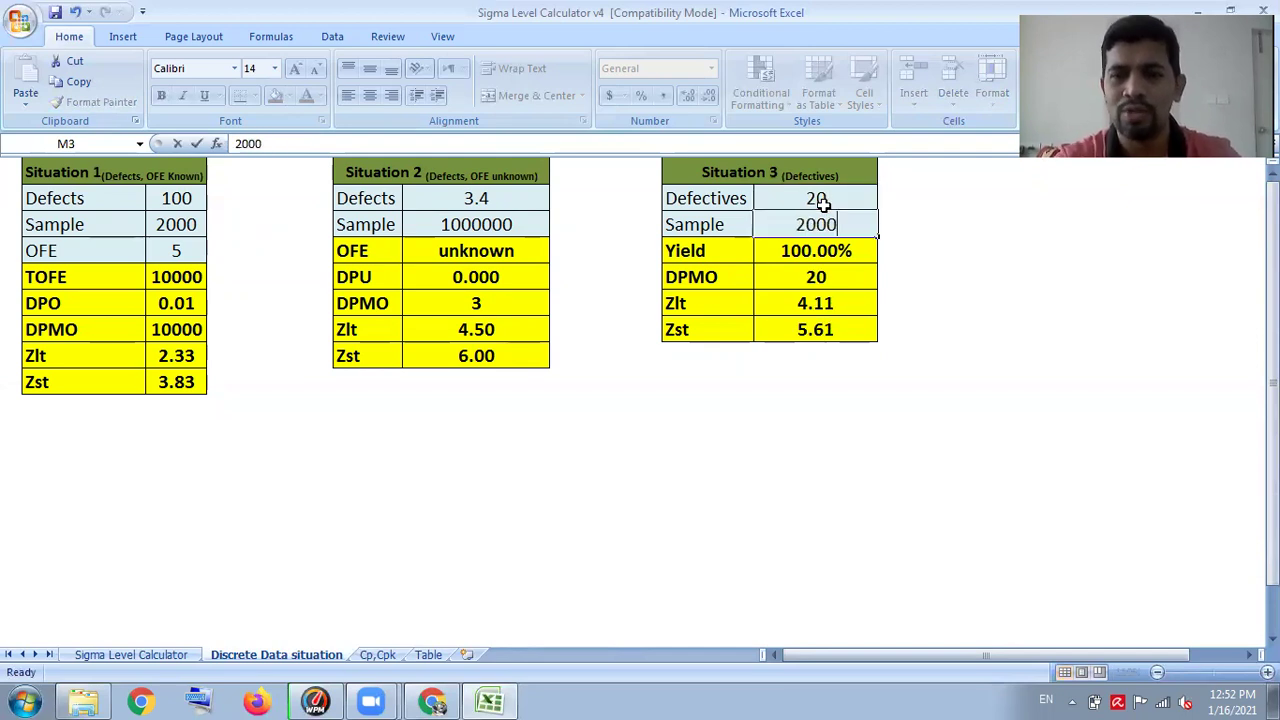
pyautogui.press('Return')
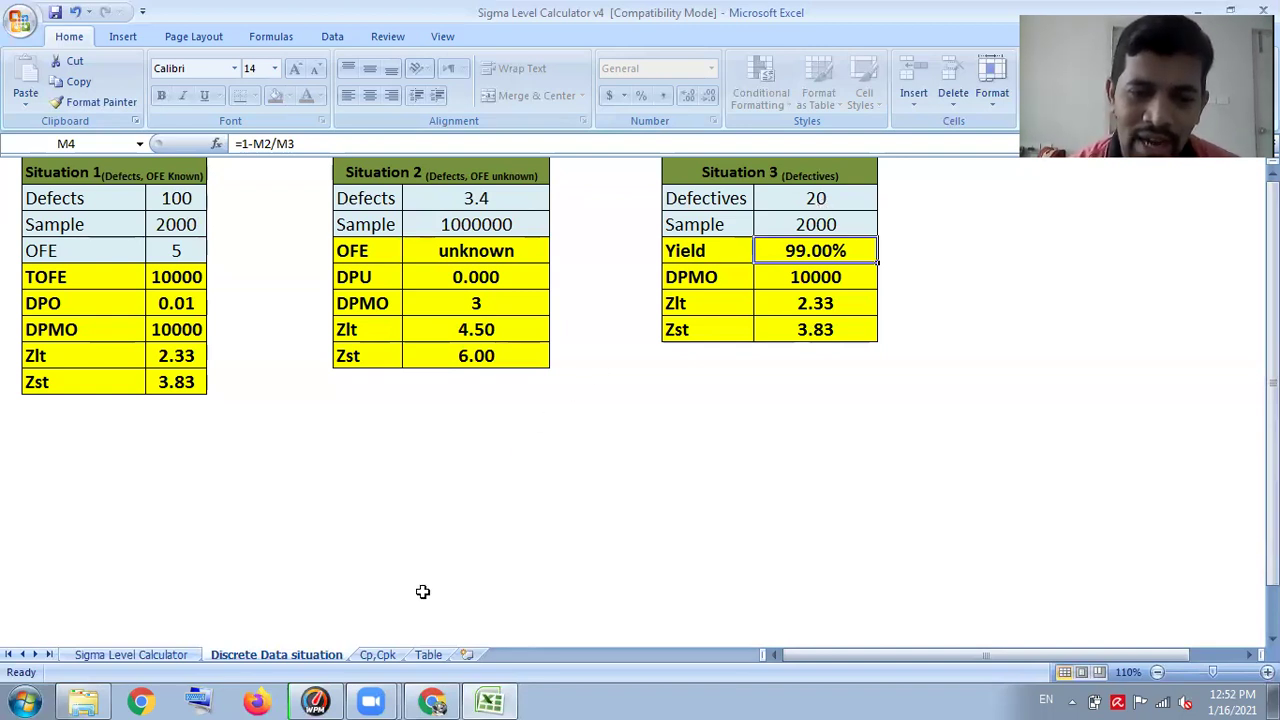
# On the Cp,Cpk sheet, examine the calculator's USL, LSL, mean and within-sigma input cells
pyautogui.click(377, 655)
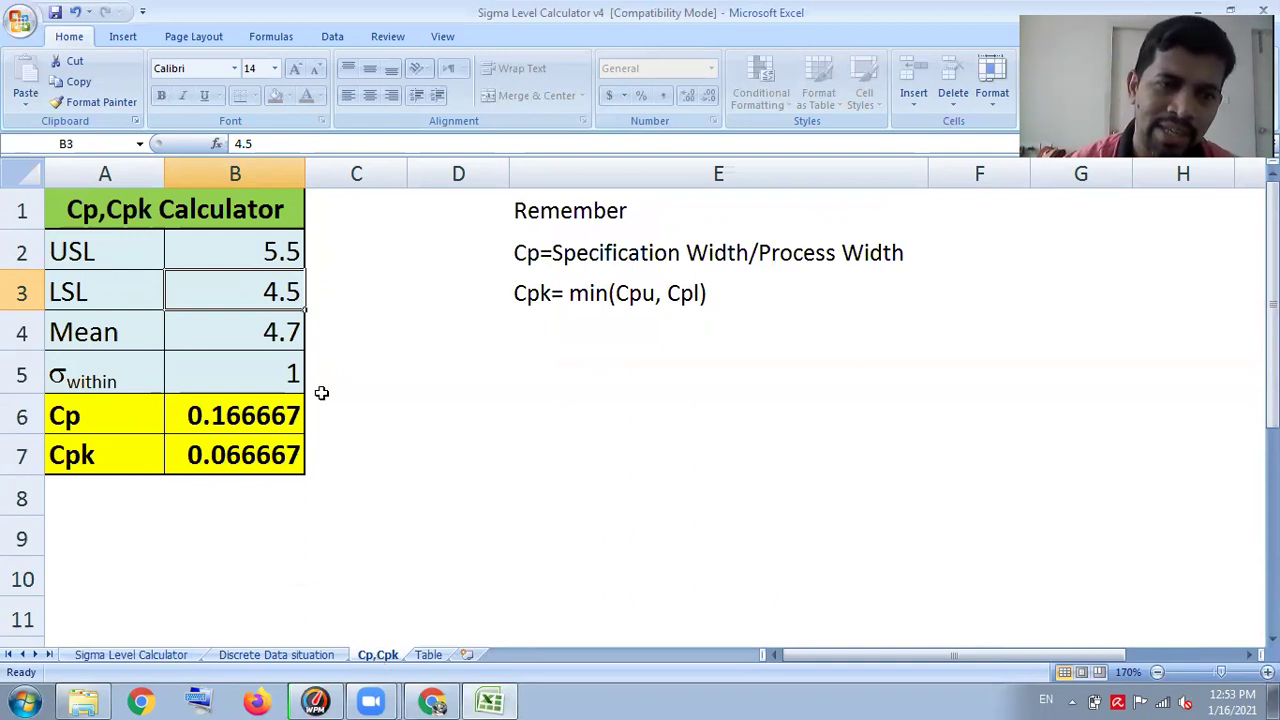
pyautogui.click(275, 252)
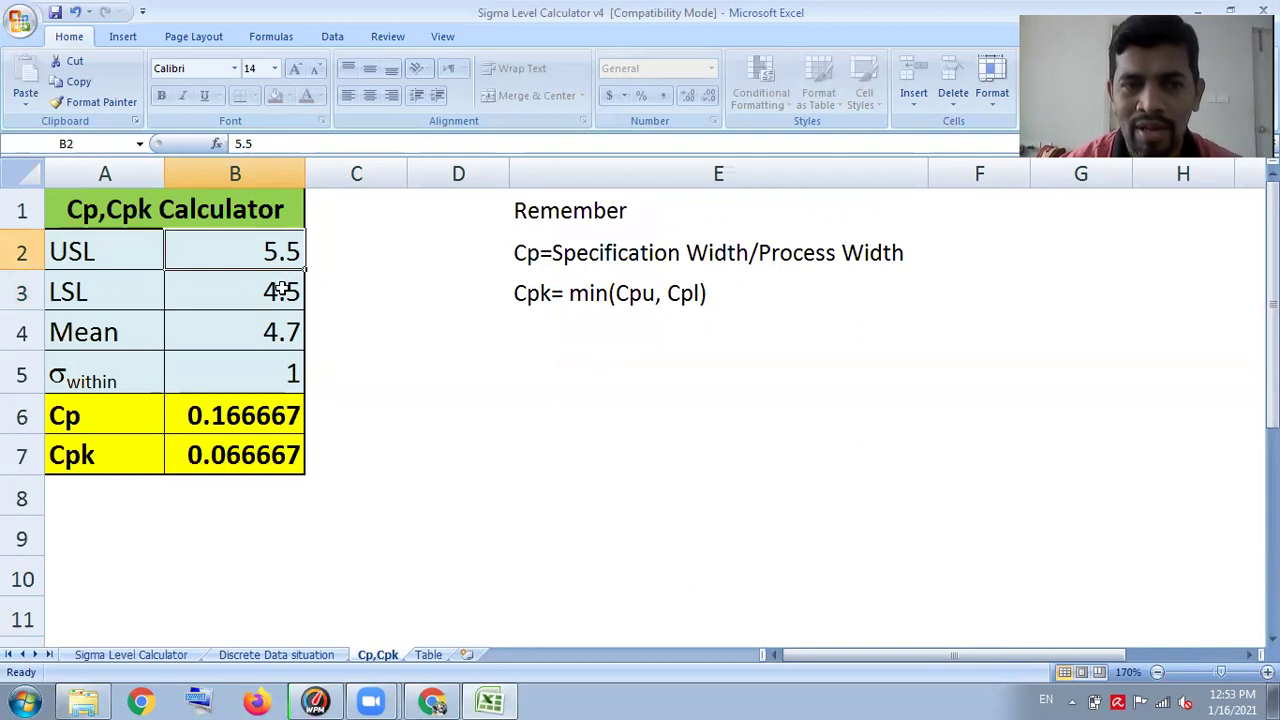
pyautogui.click(283, 290)
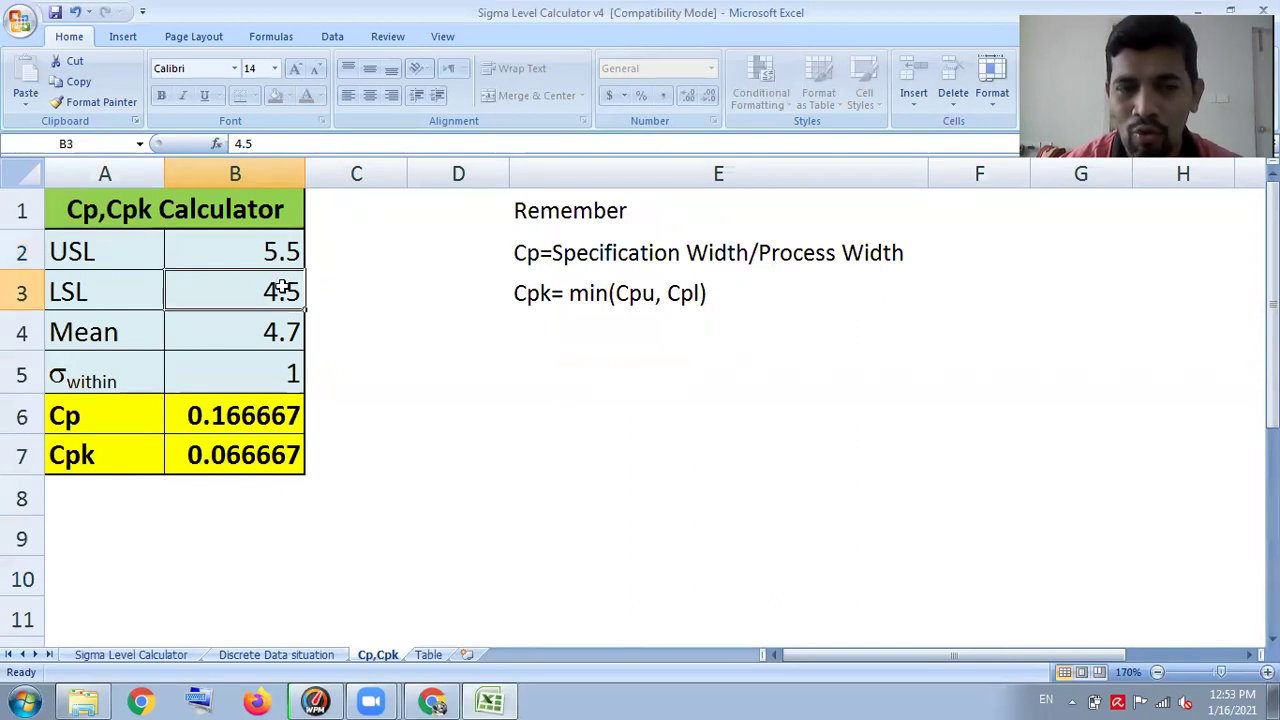
pyautogui.click(275, 252)
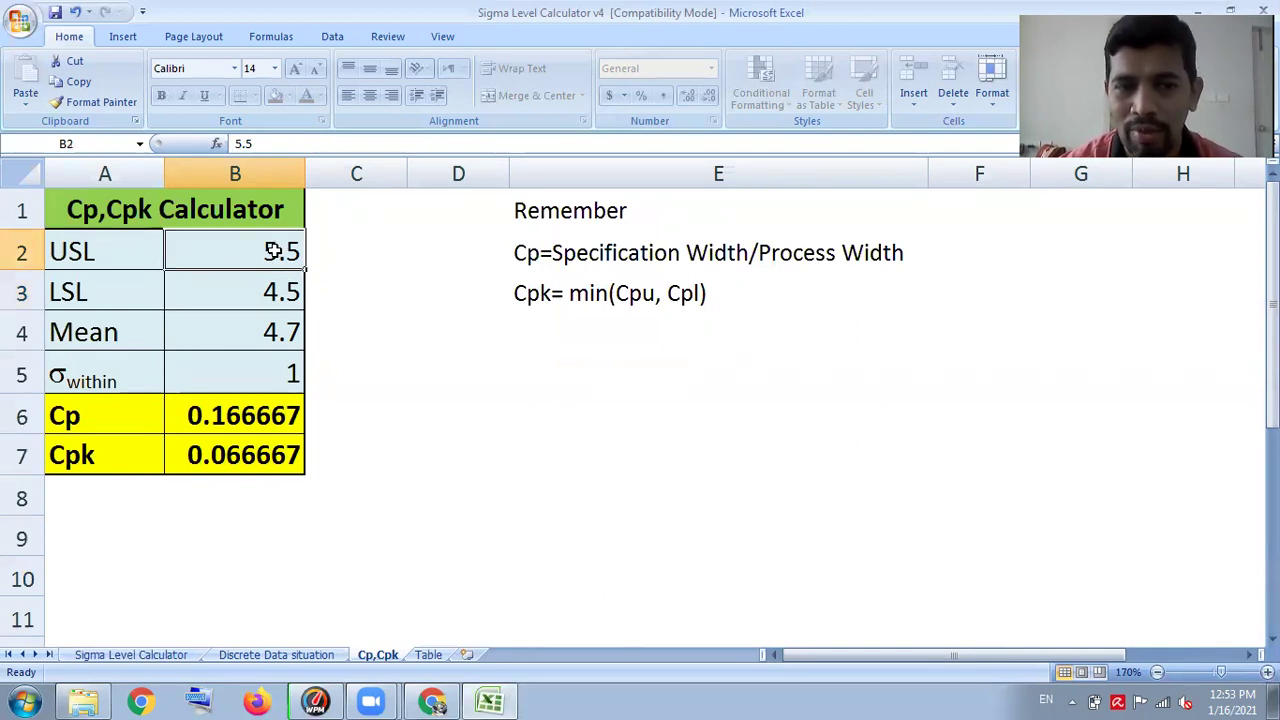
pyautogui.click(265, 321)
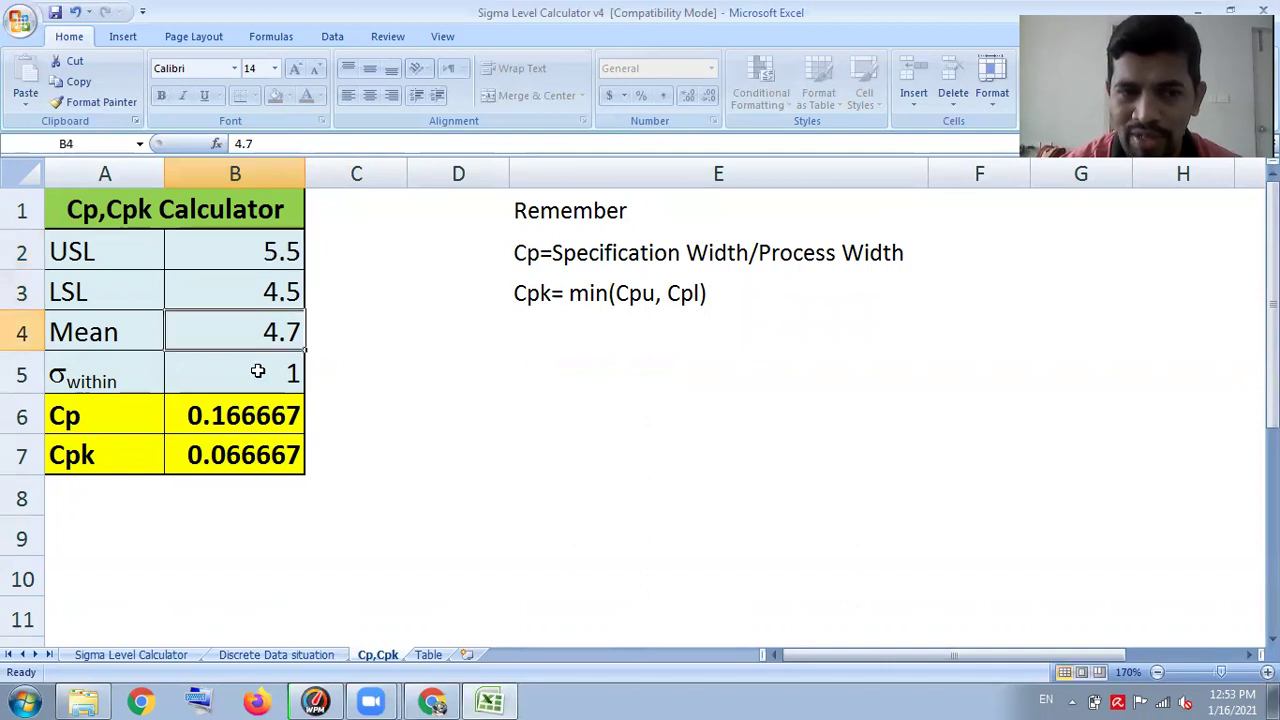
pyautogui.click(258, 371)
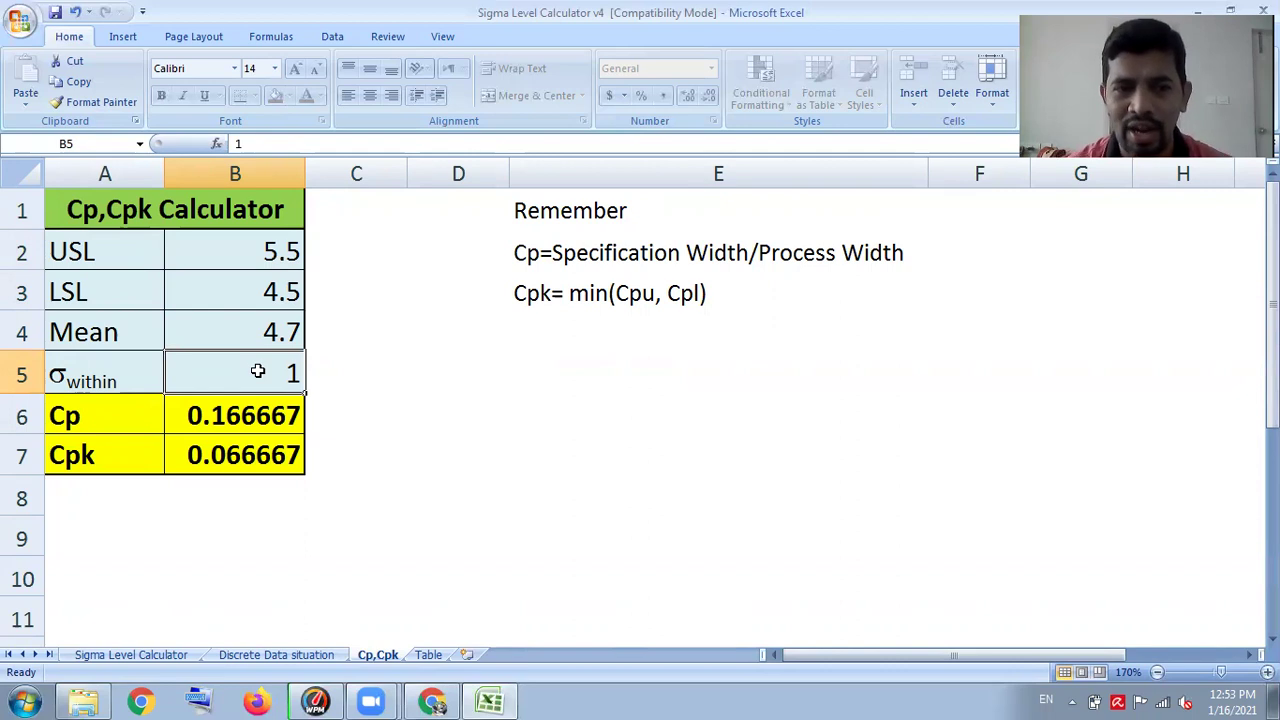
# In the Cp,Cpk calculator, set the mean to 5 and the within-sigma to 0.1
pyautogui.click(270, 338)
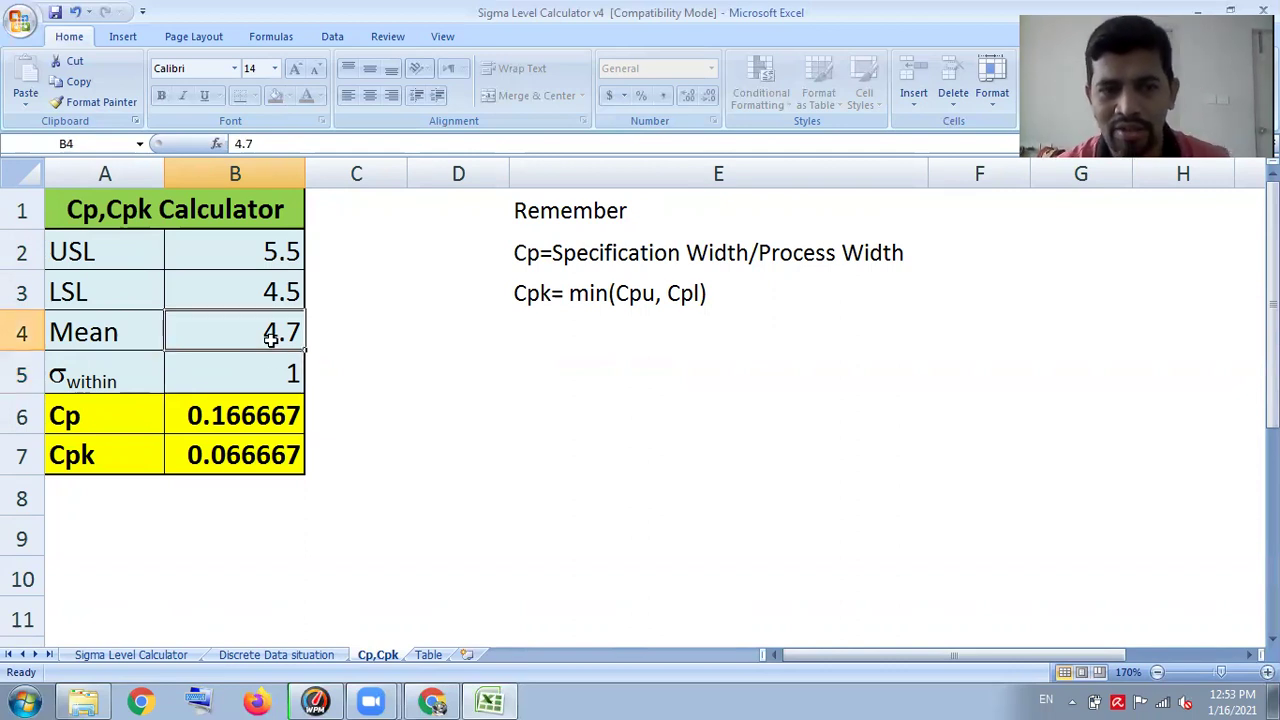
pyautogui.write('5')
pyautogui.press('Return')
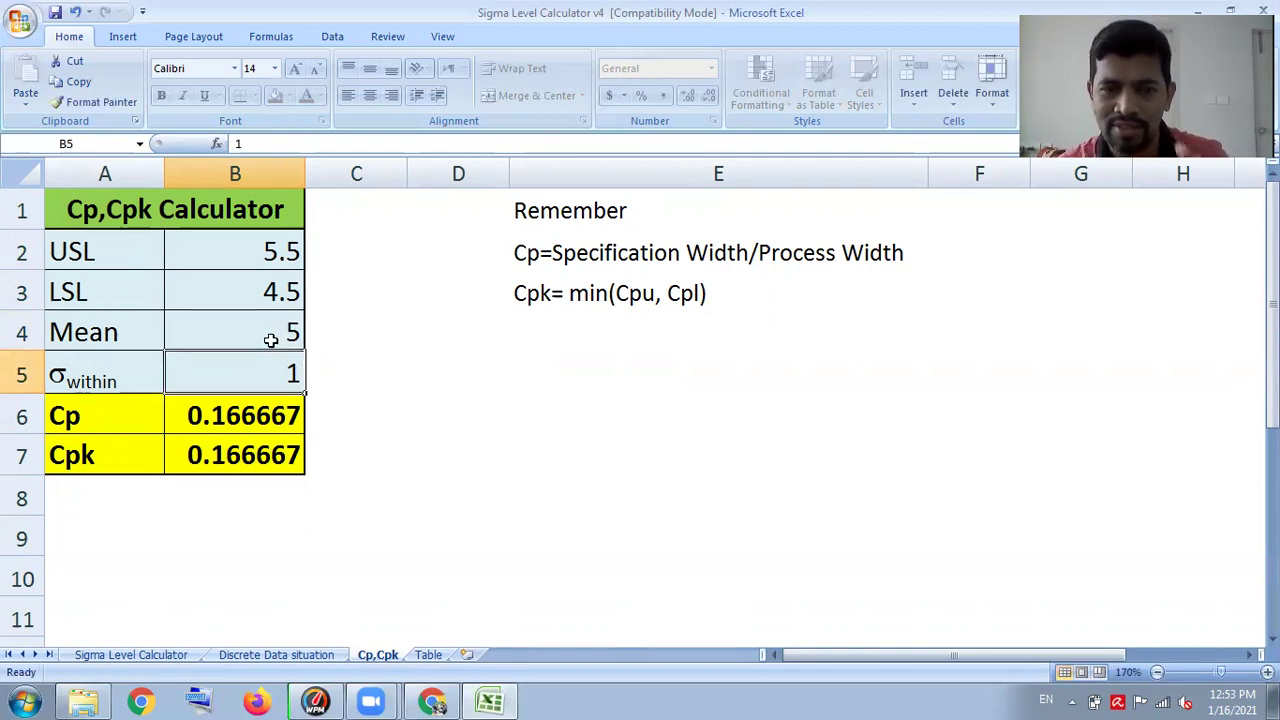
pyautogui.write('0.1')
pyautogui.press('Return')
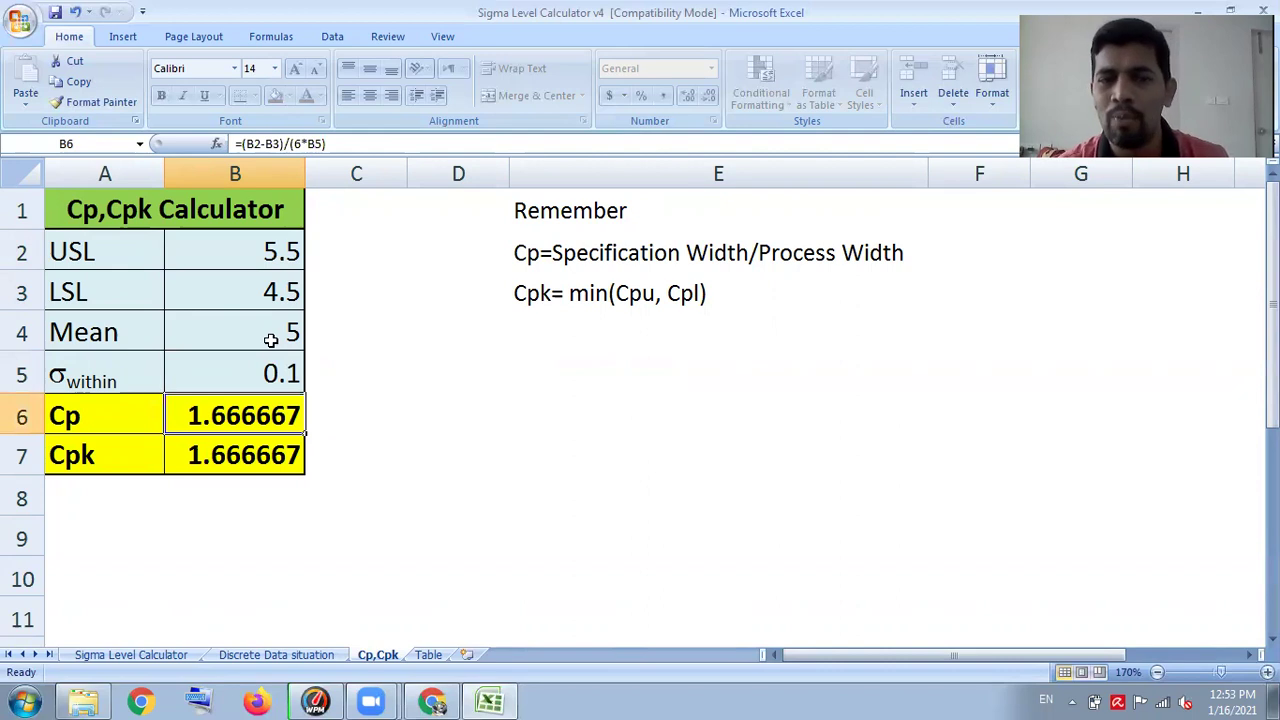
# Change the Cp,Cpk calculator's within-sigma to 0.01
pyautogui.click(285, 329)
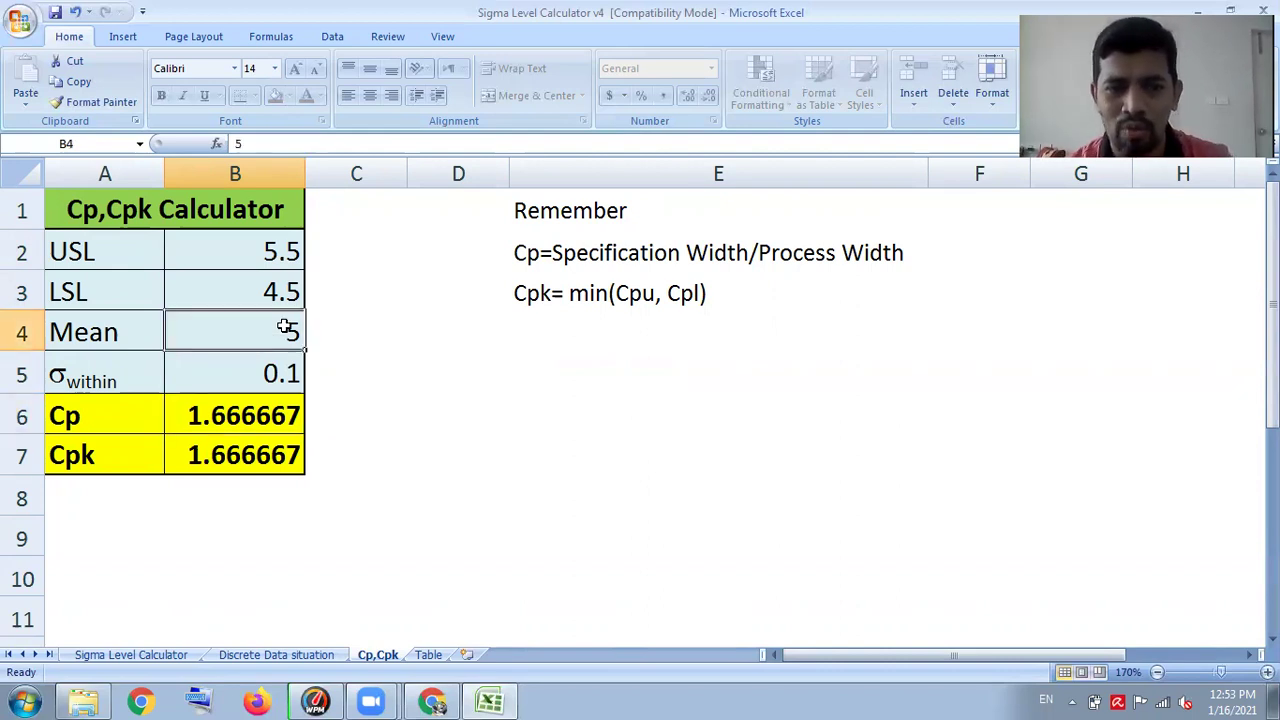
pyautogui.click(288, 365)
pyautogui.write('0.01')
pyautogui.press('Return')
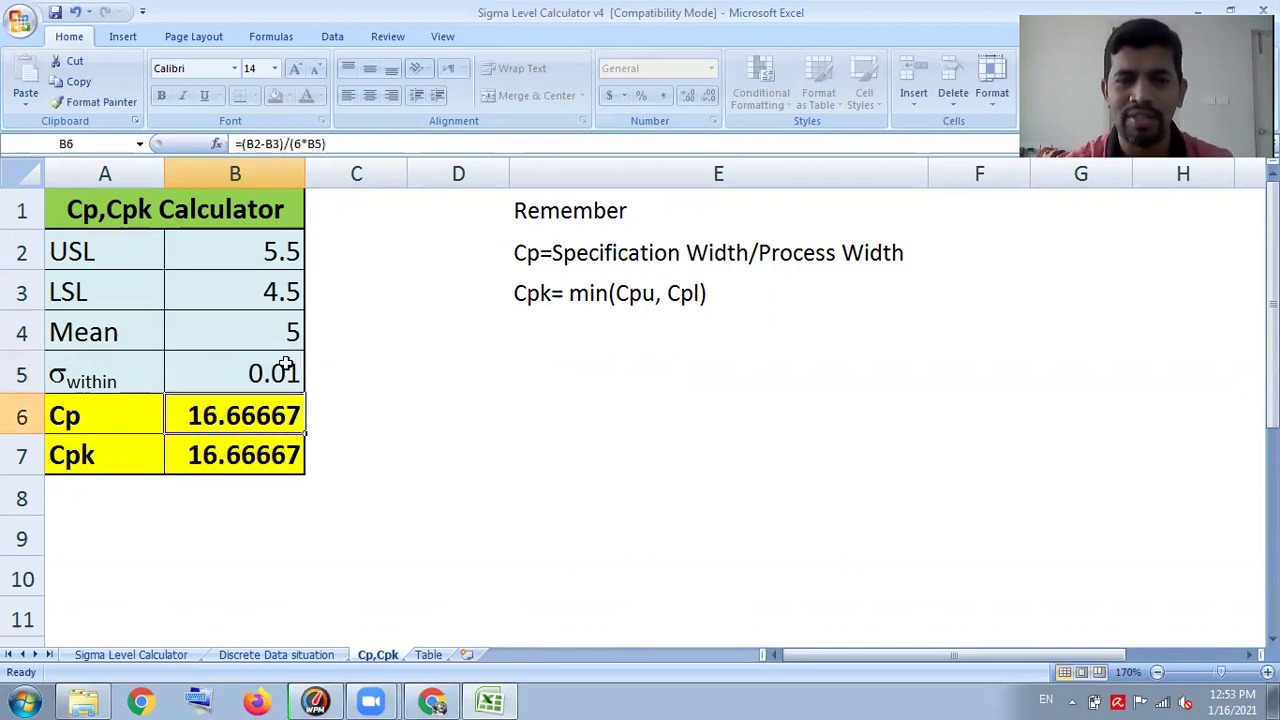
# Edit the within-sigma value in the Cp,Cpk calculator to 0.3
pyautogui.click(286, 367)
pyautogui.doubleClick(286, 367)
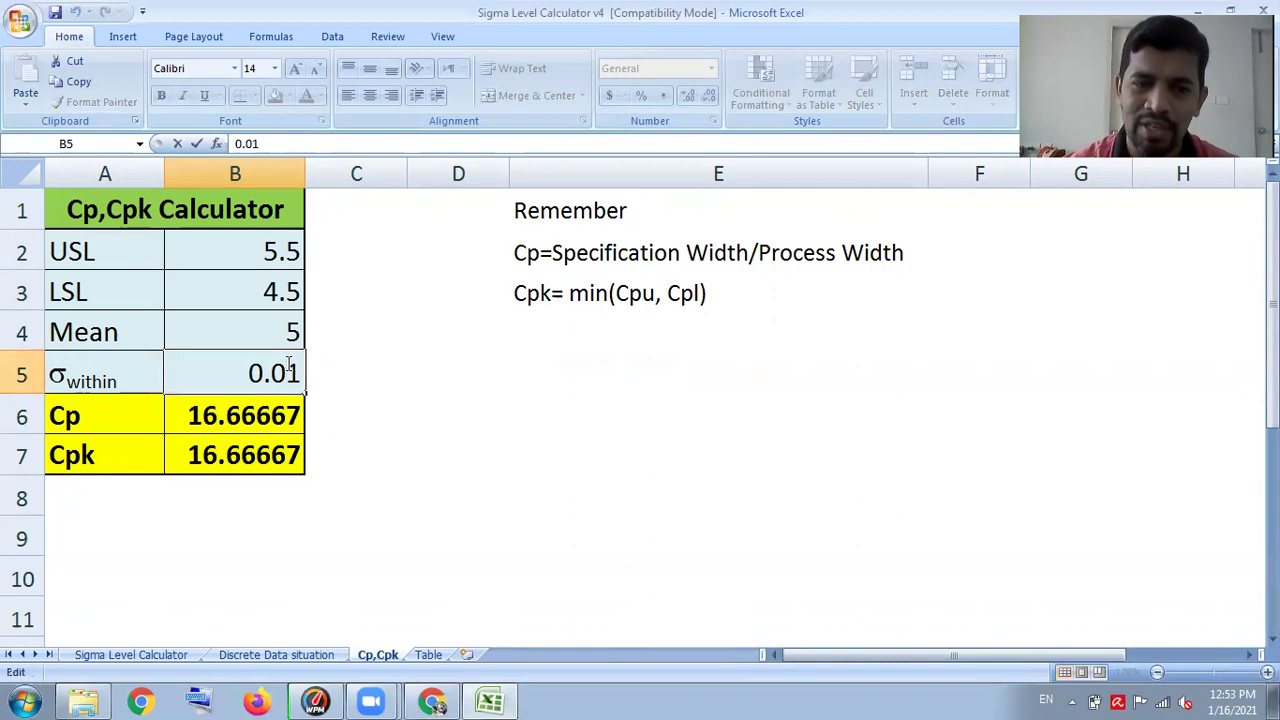
pyautogui.press('BackSpace')
pyautogui.press('BackSpace')
pyautogui.write('3')
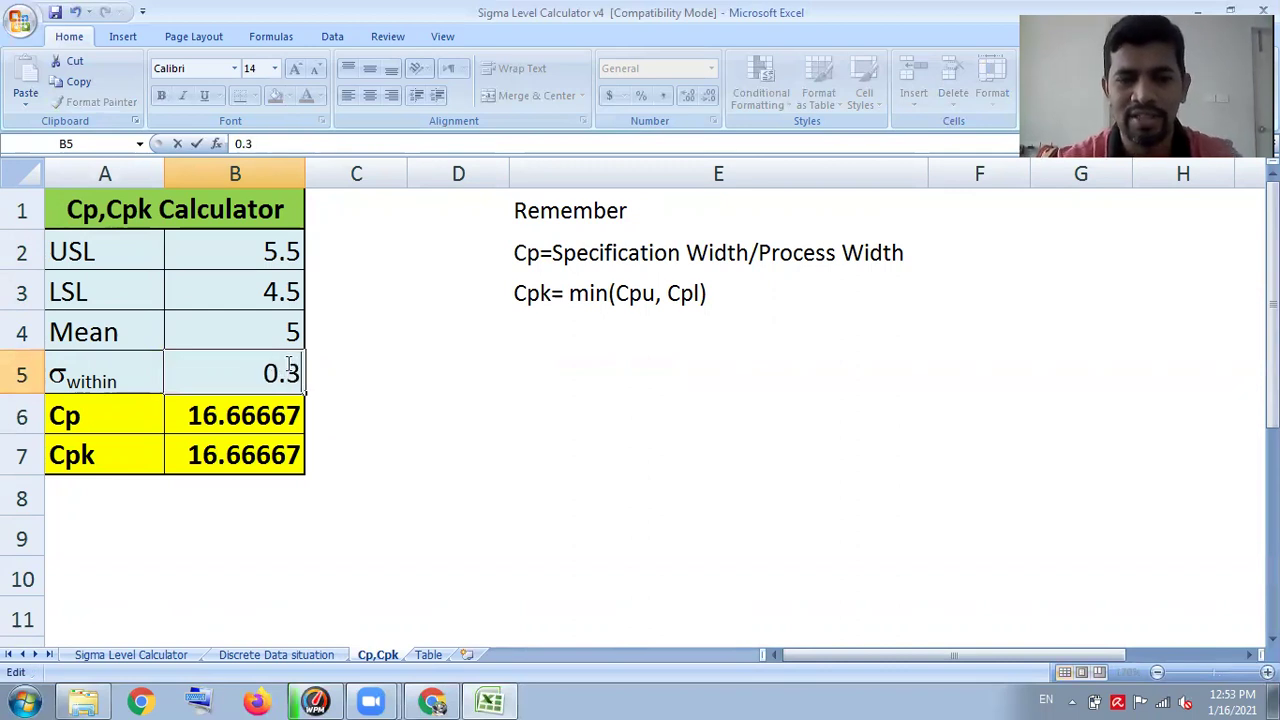
pyautogui.press('Return')
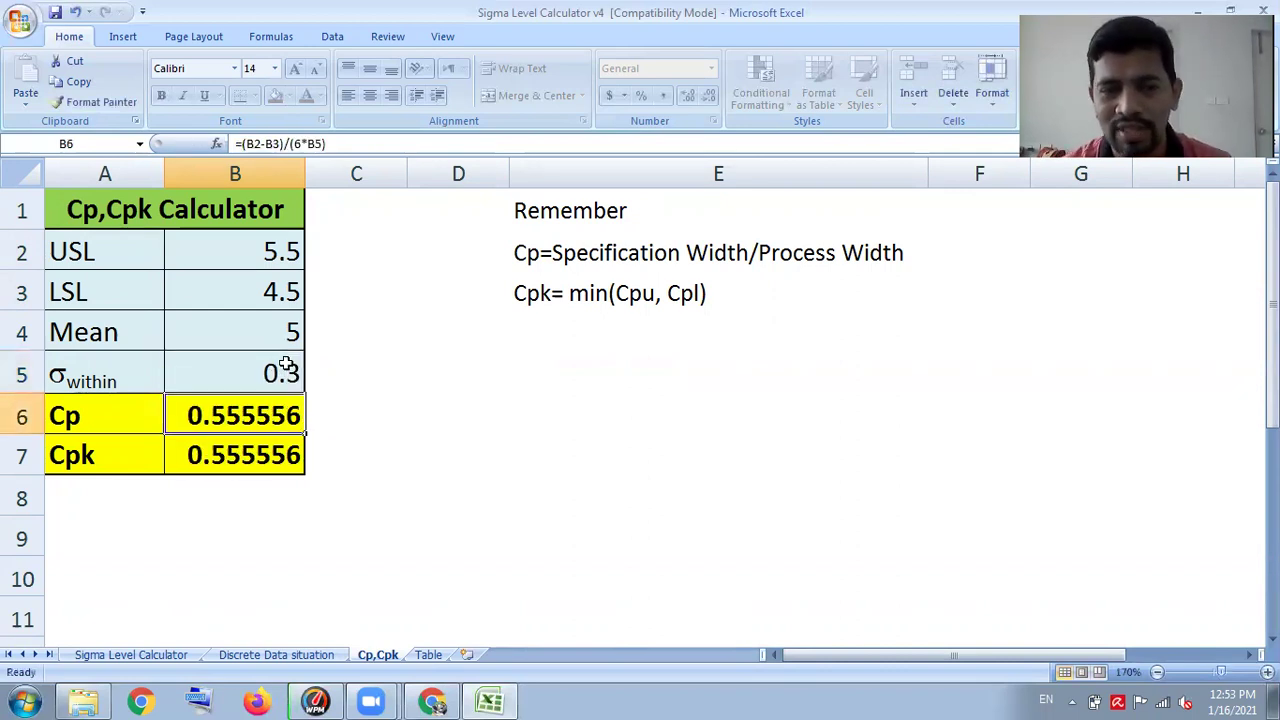
# Shift the mean in the Cp,Cpk calculator to 5.2
pyautogui.click(294, 337)
pyautogui.write('5.2')
pyautogui.press('Return')
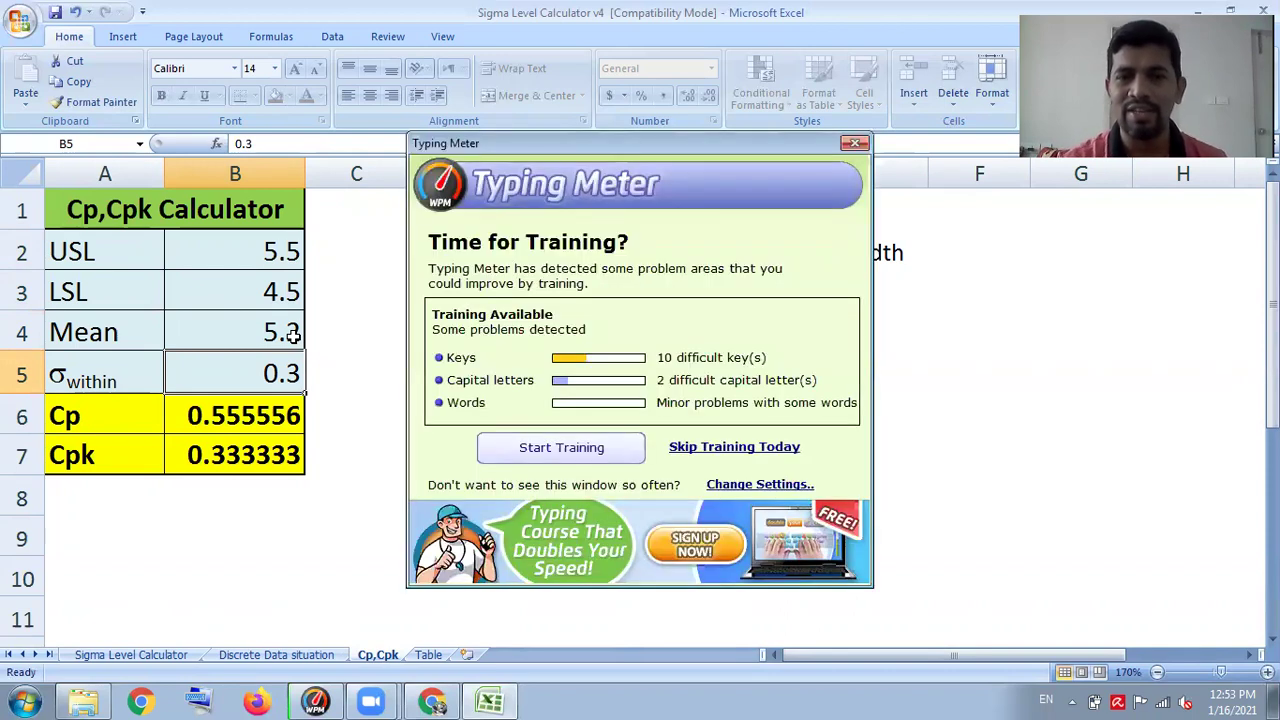
# Dismiss the Typing Meter training window and set the calculator's USL to 8 and LSL to 7
pyautogui.click(852, 142)
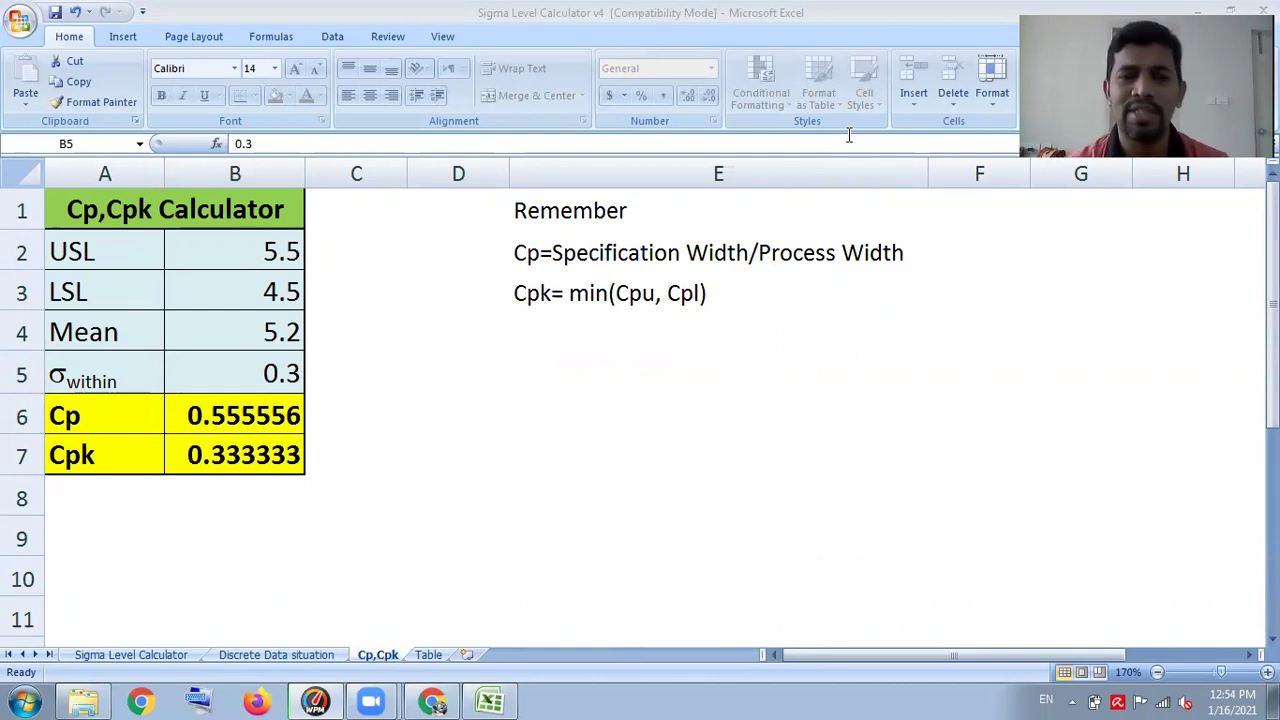
pyautogui.click(252, 243)
pyautogui.write('8')
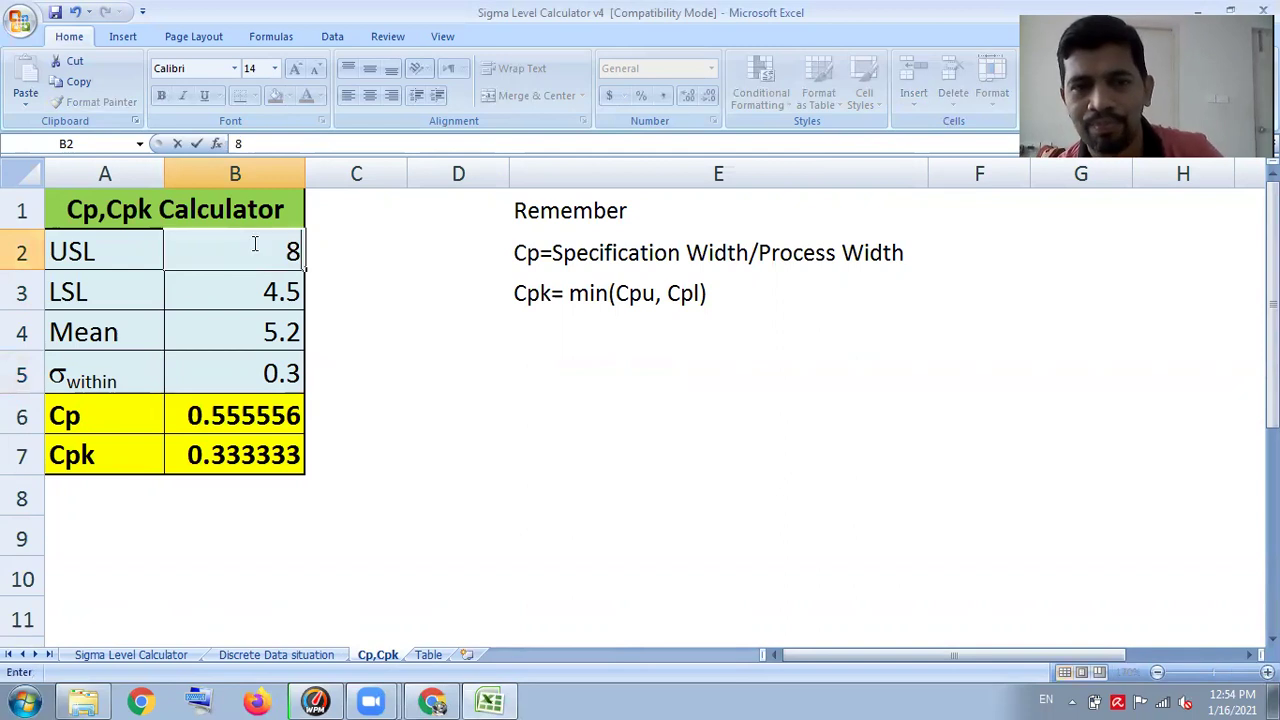
pyautogui.press('Return')
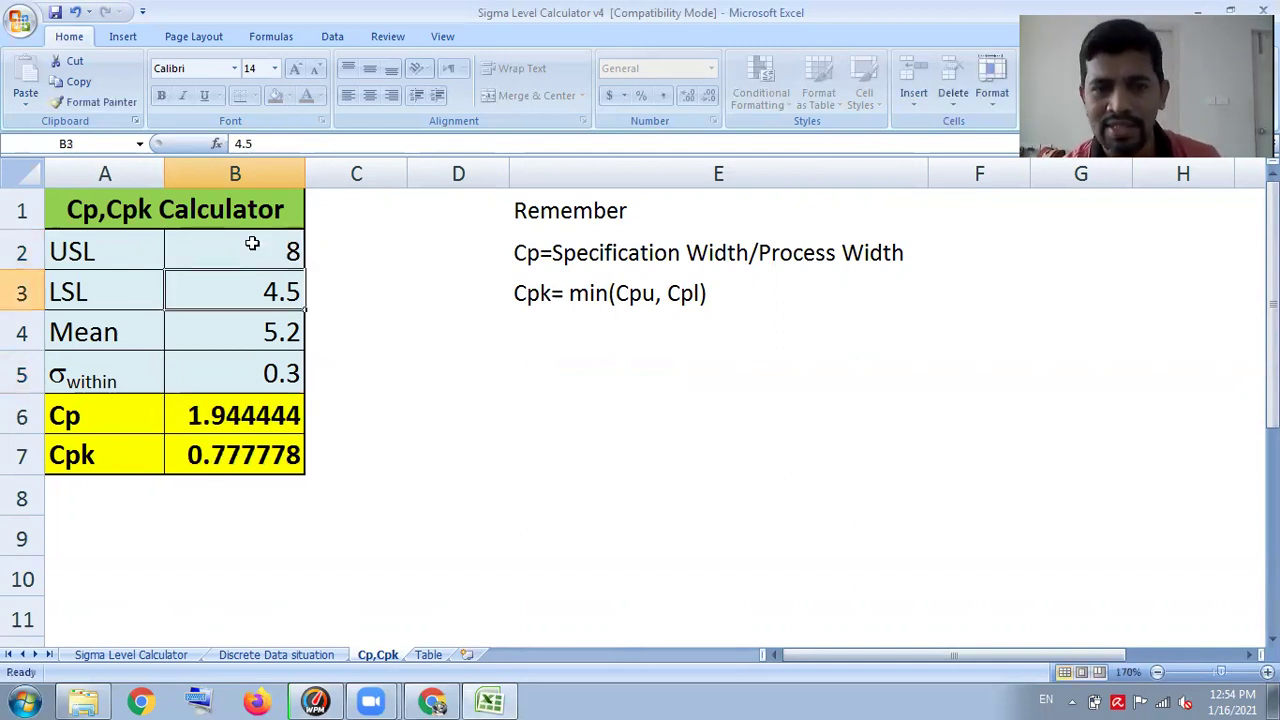
pyautogui.write('7')
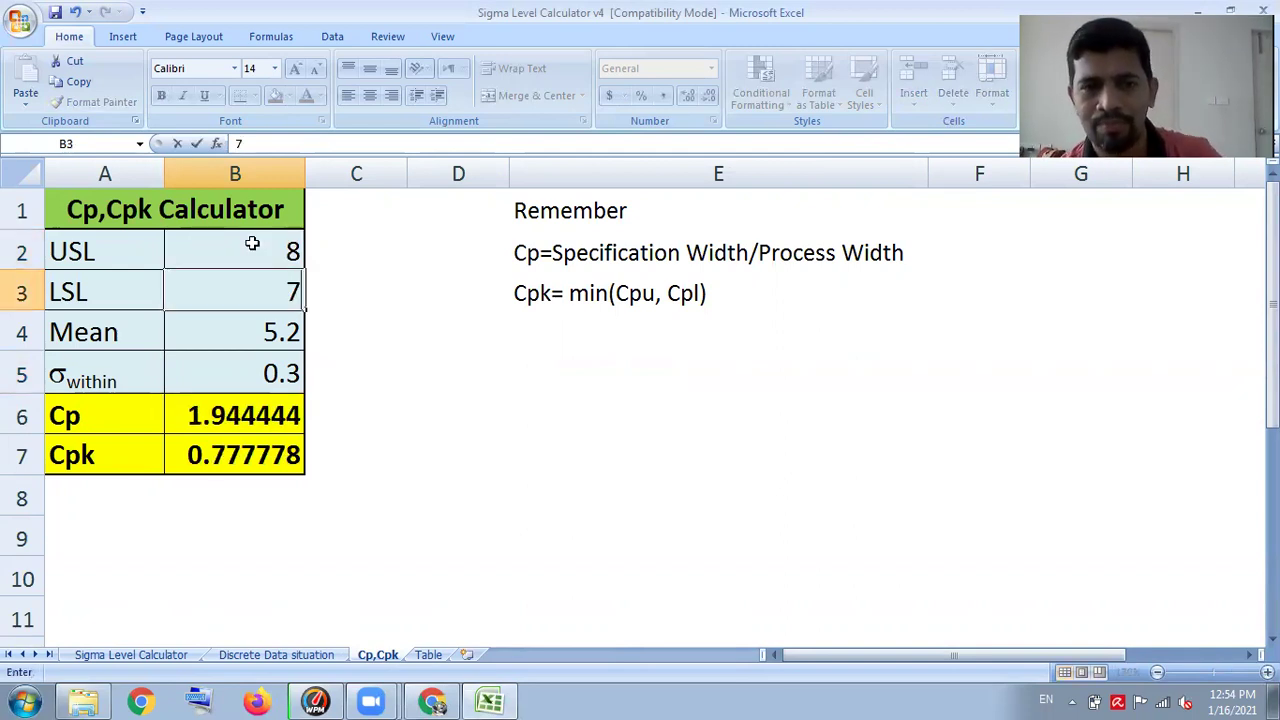
pyautogui.press('Return')
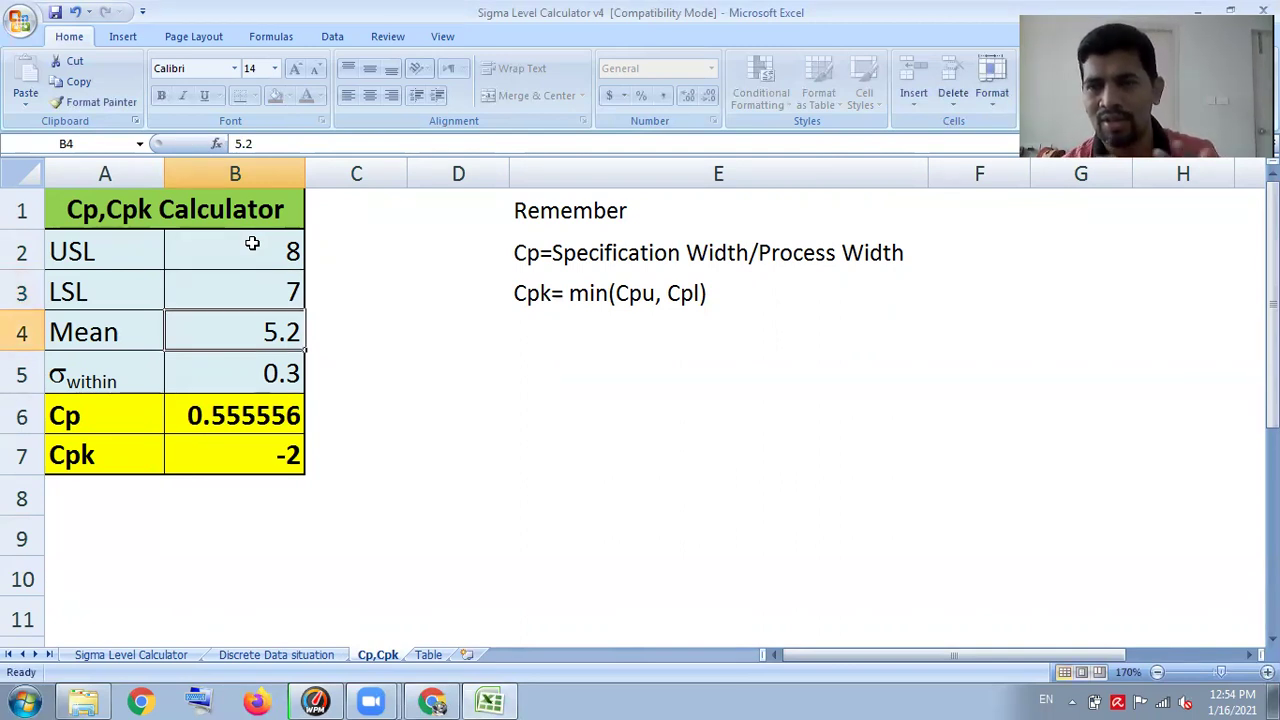
# Set the Cp,Cpk calculator's mean to 7.5 and its within-sigma to 0.1
pyautogui.write('7')
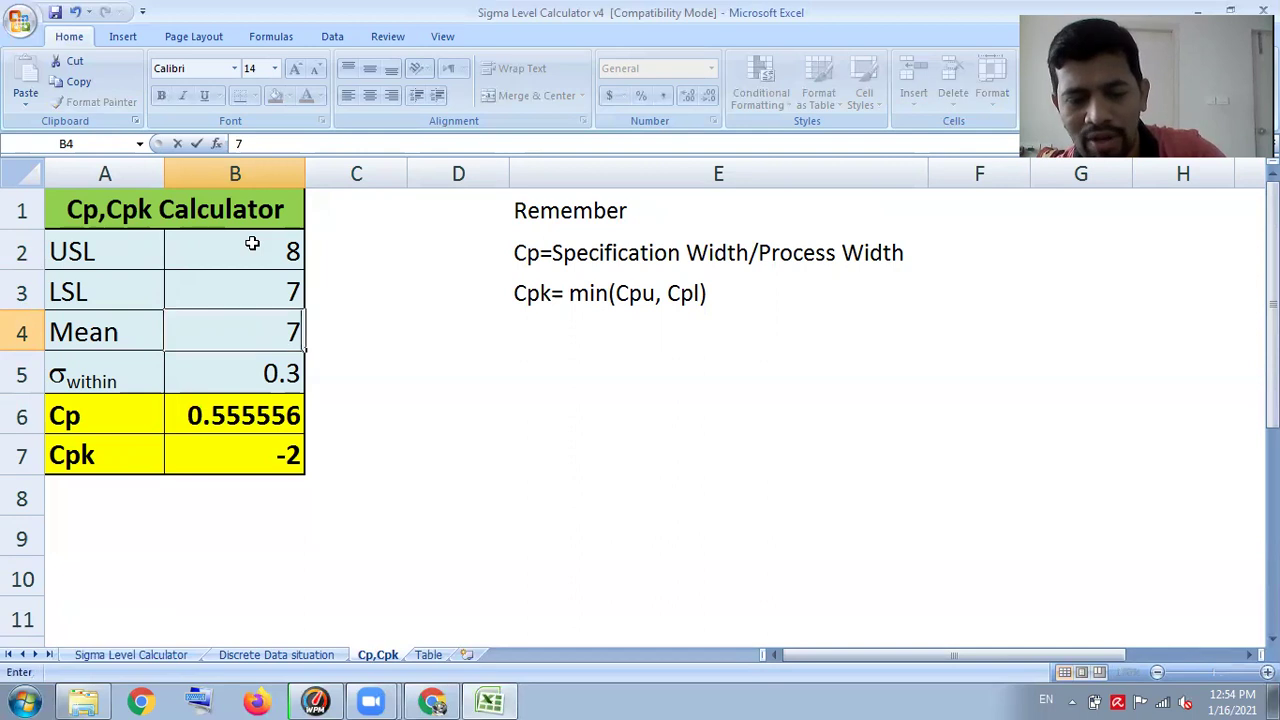
pyautogui.write('.5')
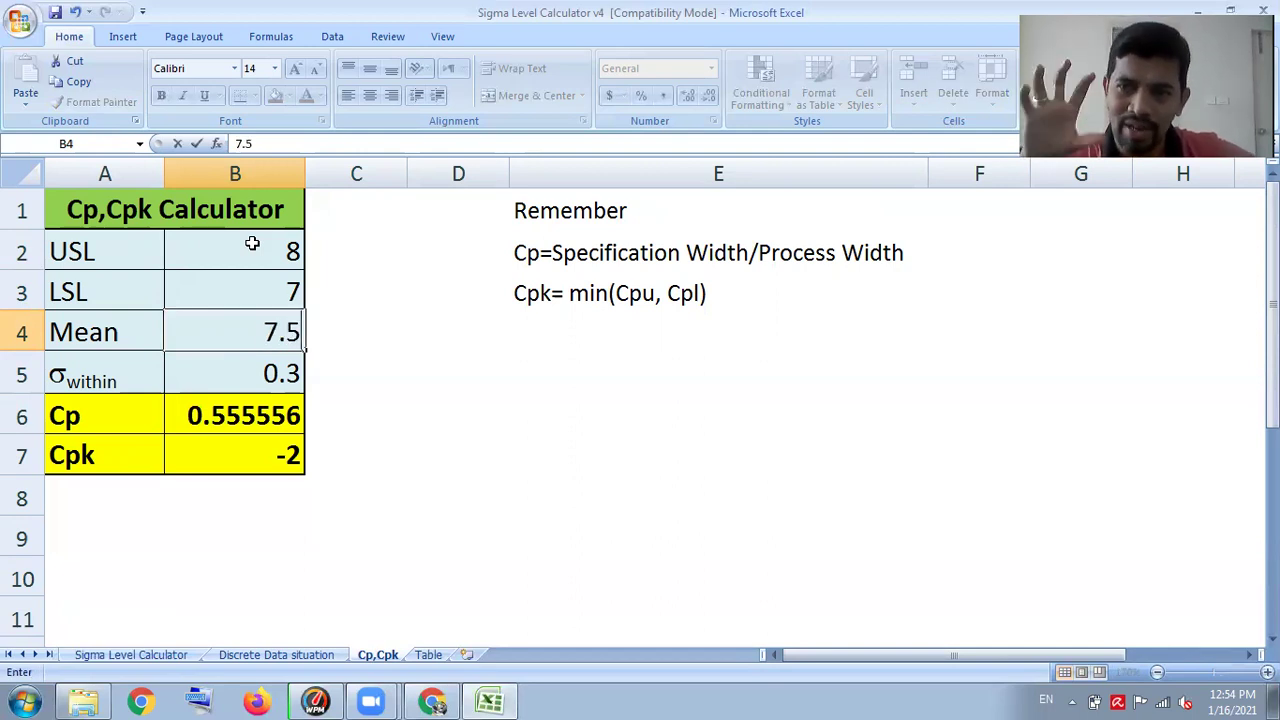
pyautogui.press('Return')
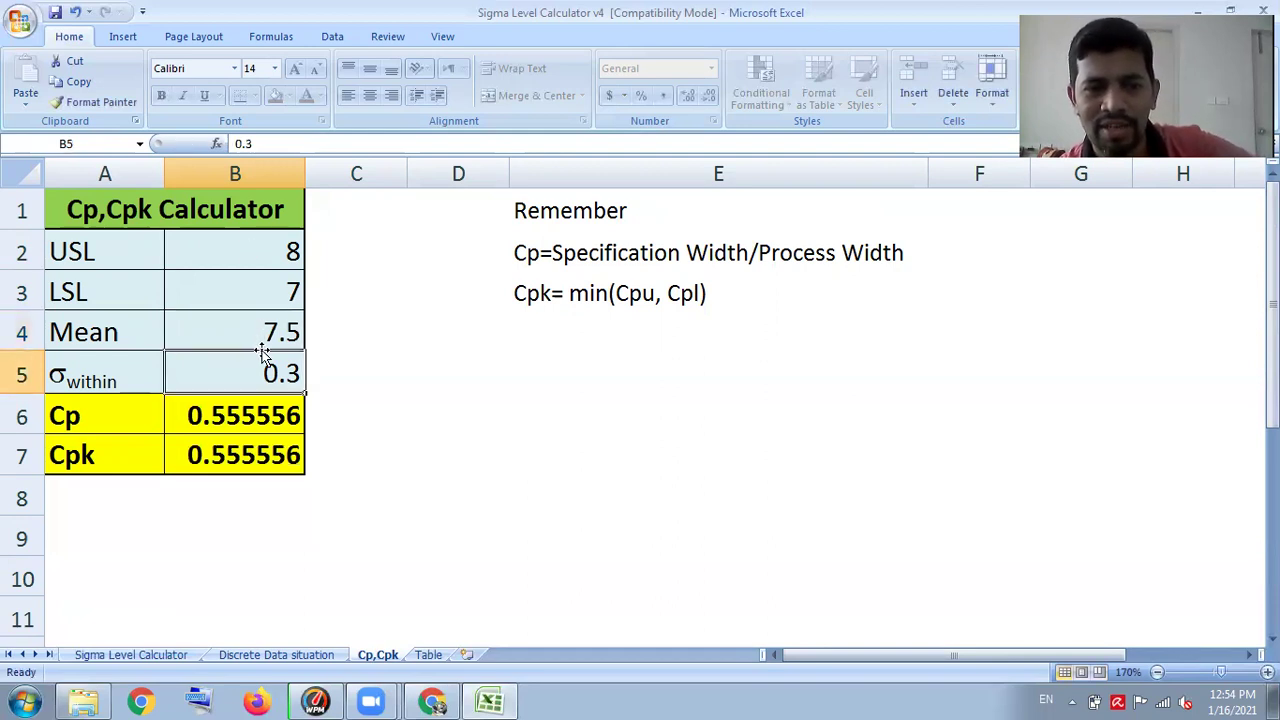
pyautogui.write('0.1')
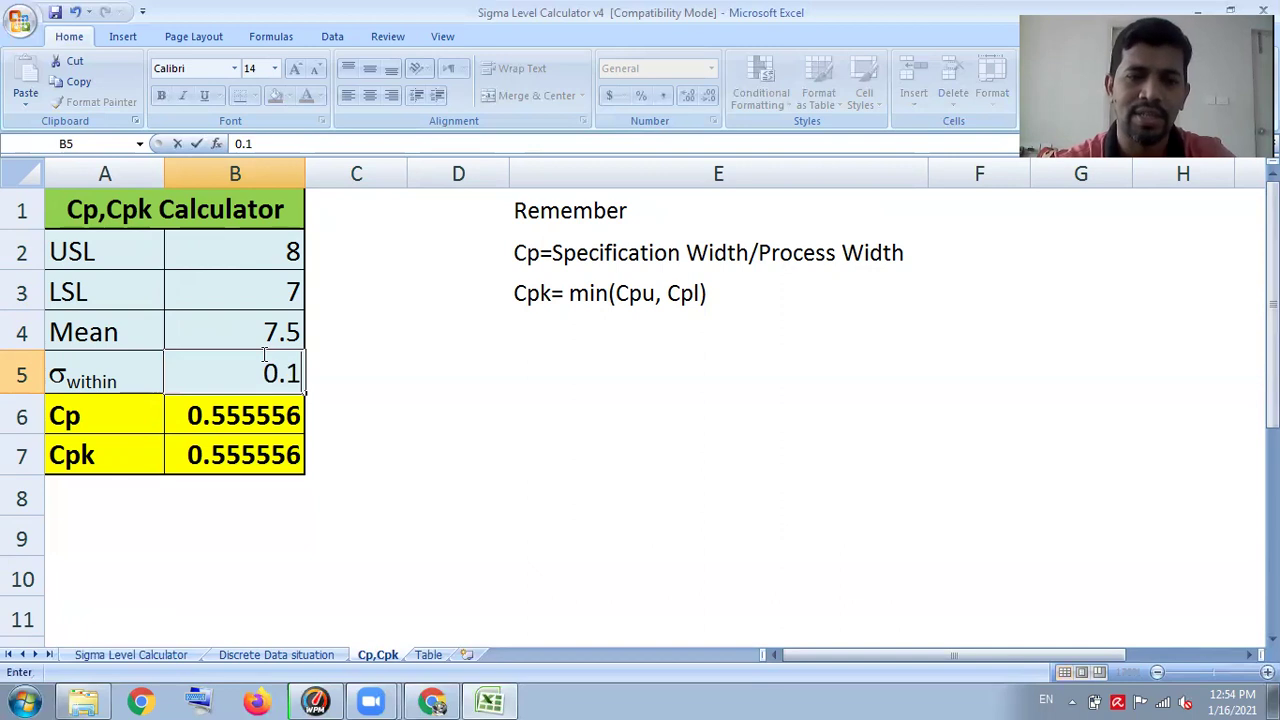
pyautogui.press('Return')
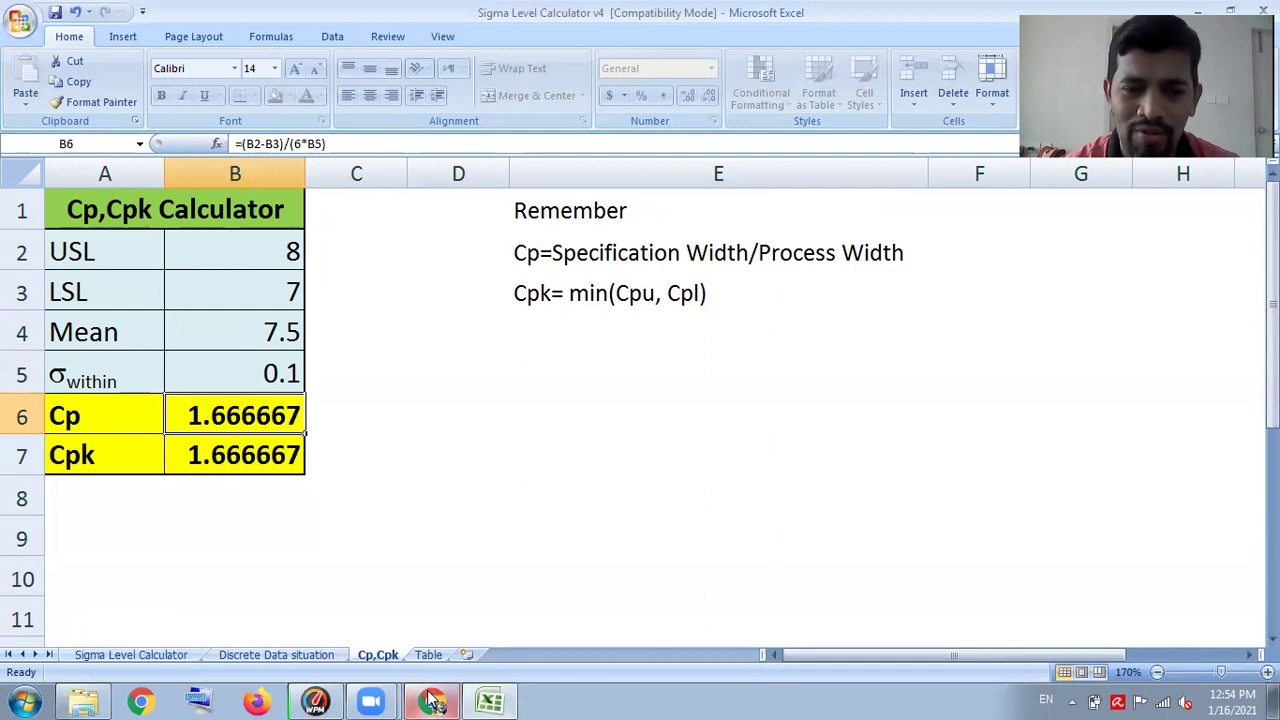
# Review the Sigma Level Calculator and Discrete Data situation sheets, and inspect the Cpk formula on the Cp,Cpk sheet
pyautogui.click(160, 655)
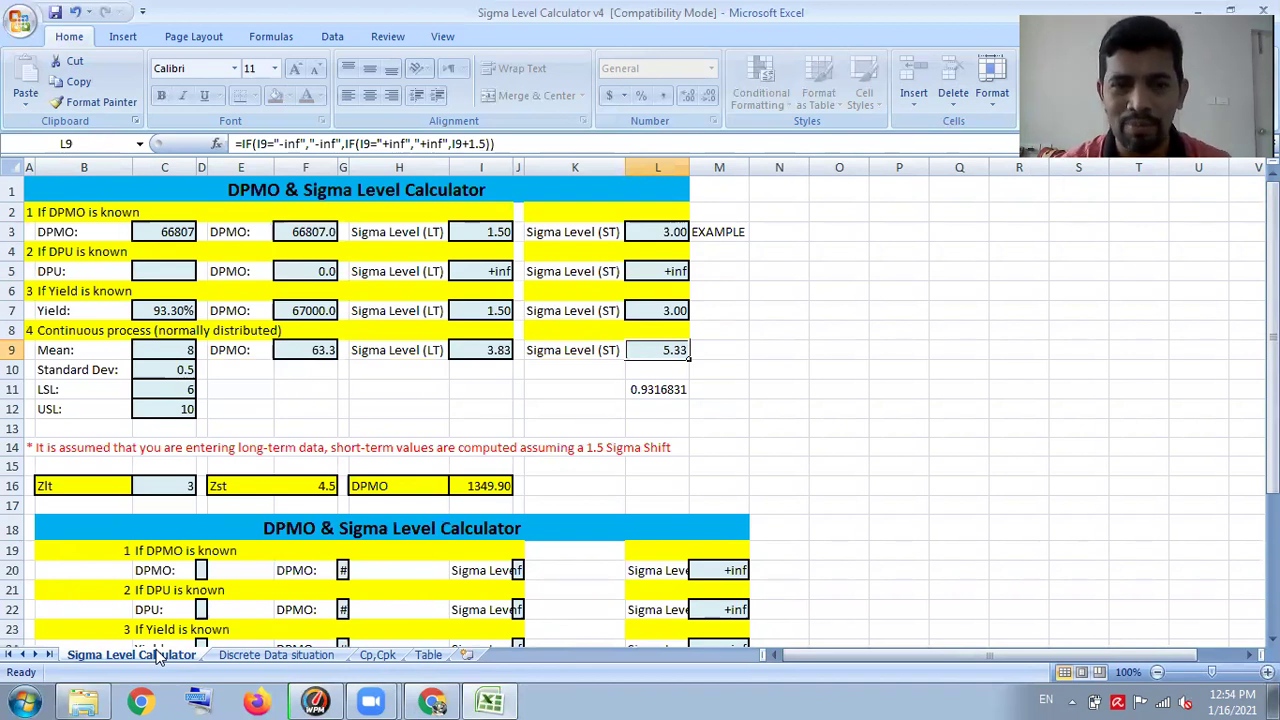
pyautogui.click(270, 656)
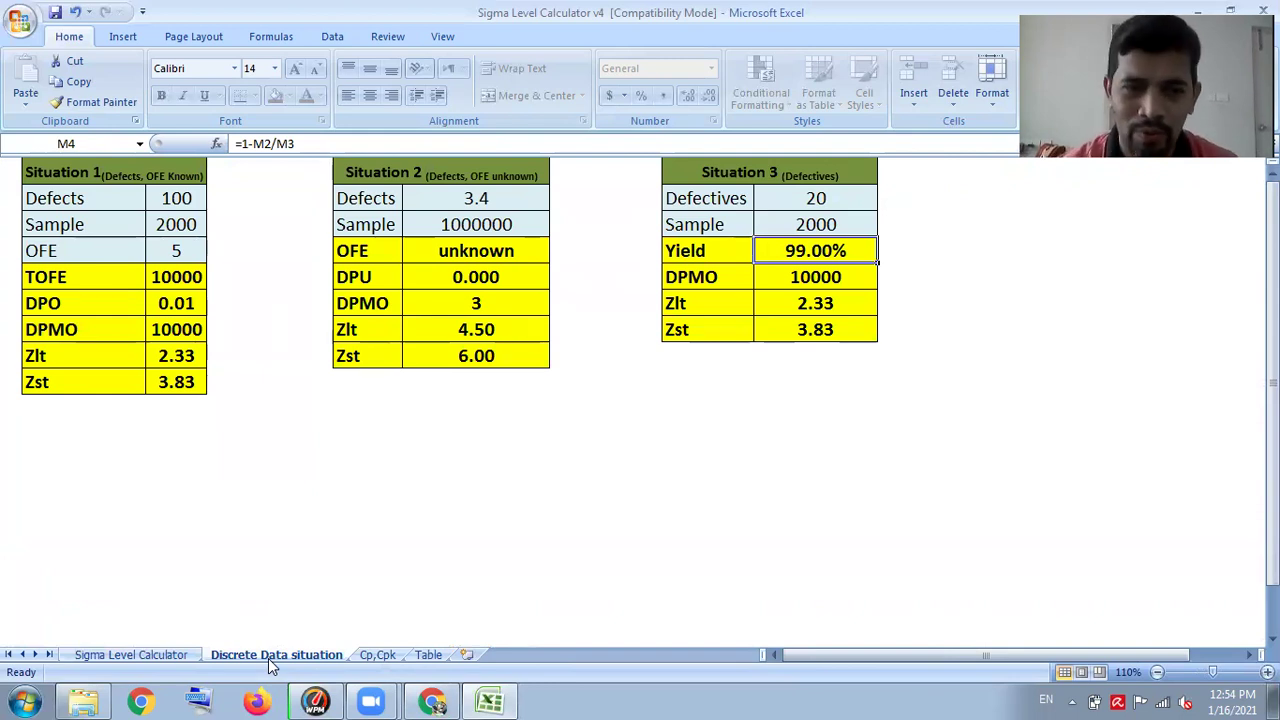
pyautogui.click(380, 655)
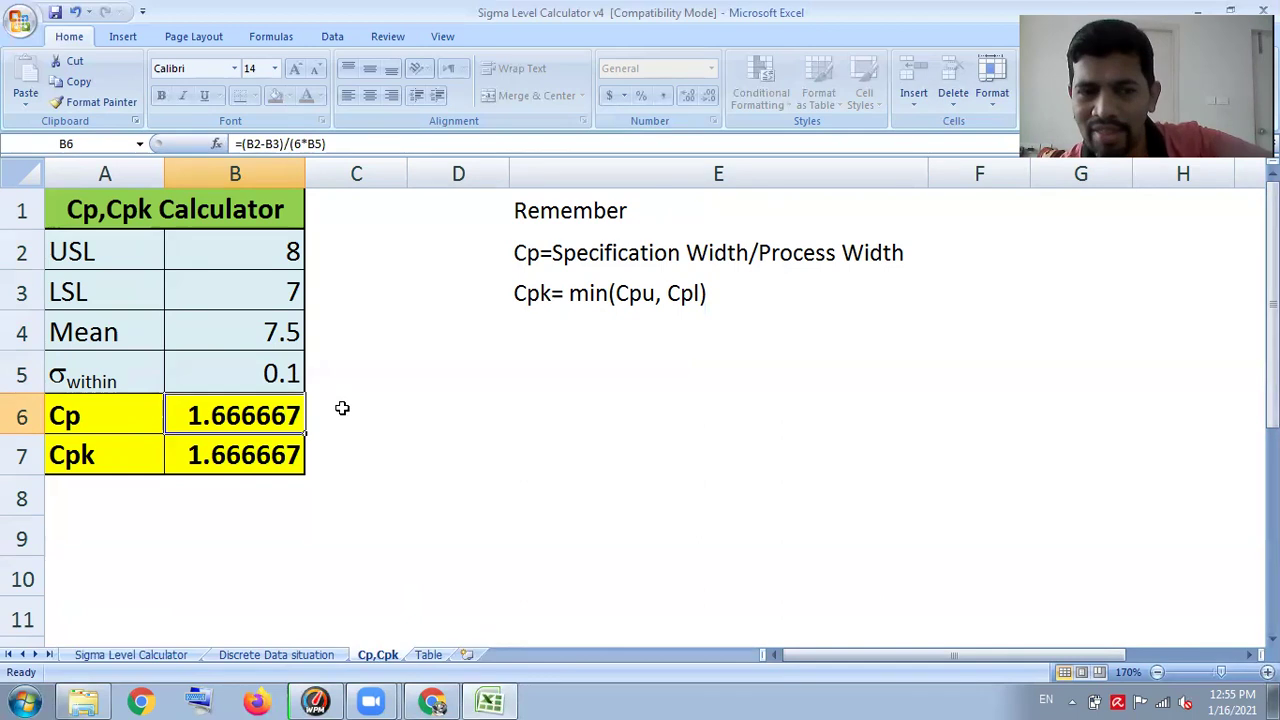
pyautogui.click(298, 453)
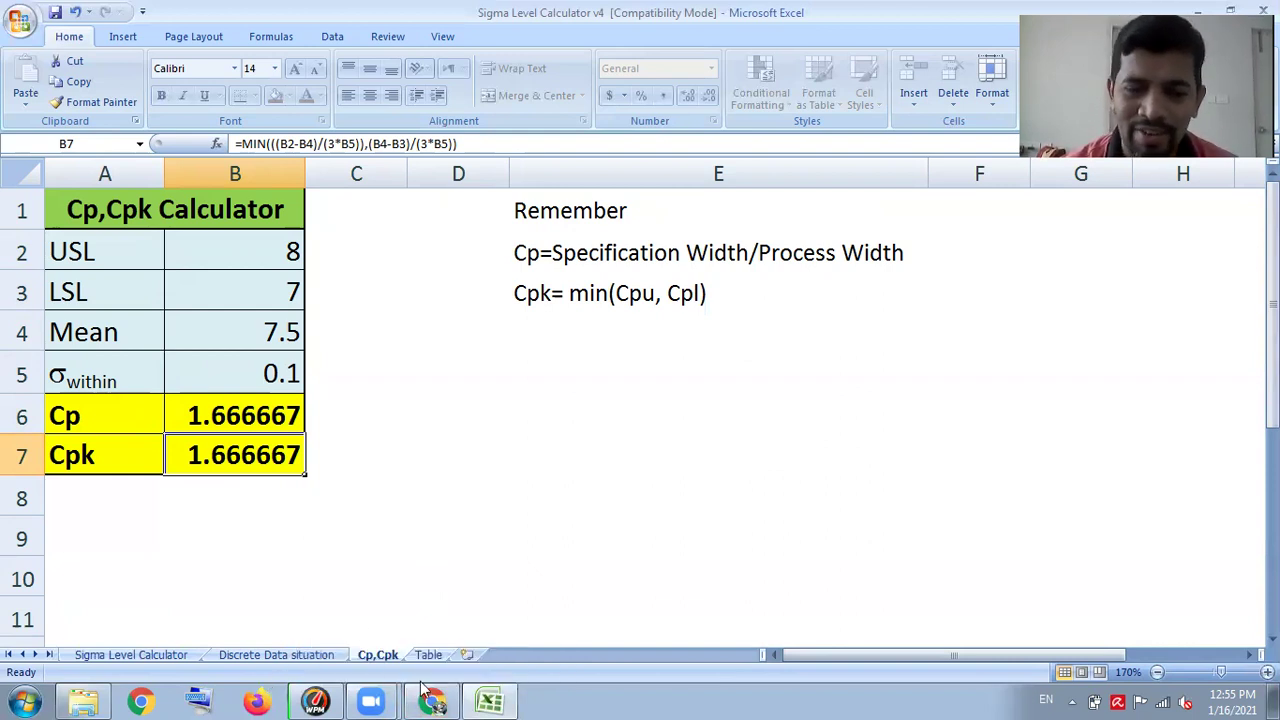
# Switch to the Blogger post preview in Chrome and examine the Six Sigma Calculator post through its Google Drive download link
pyautogui.click(445, 700)
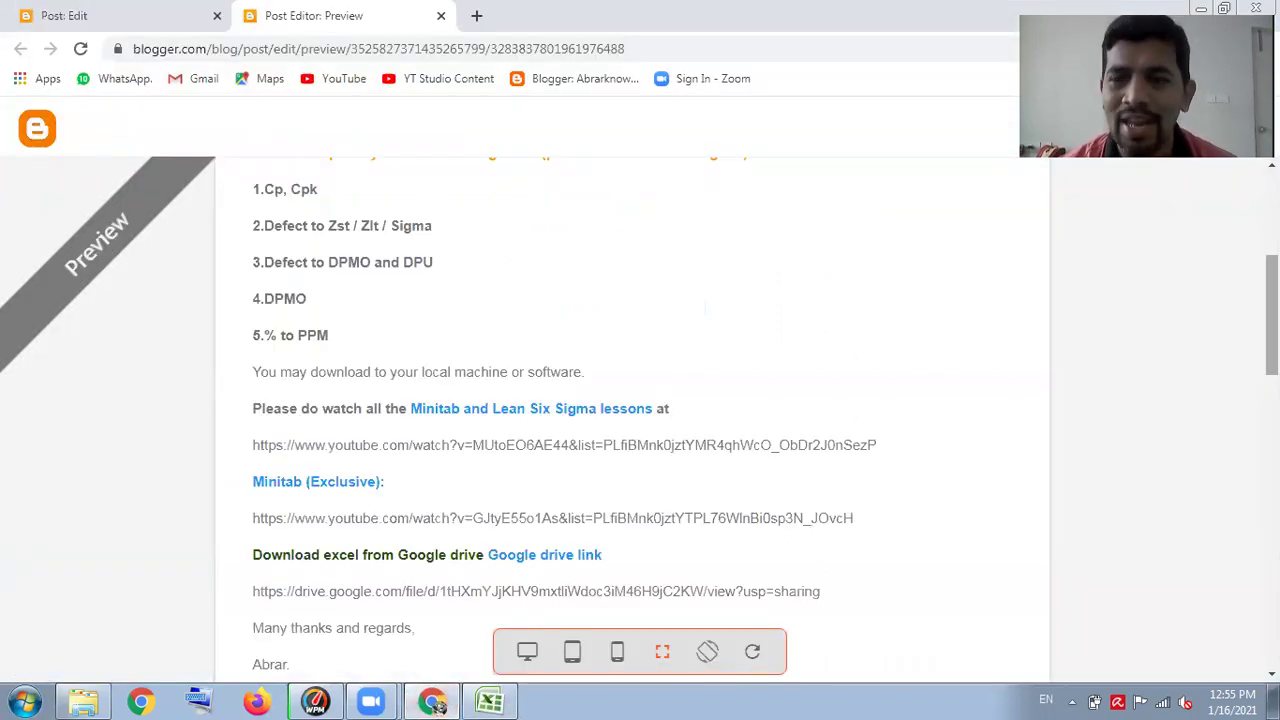
pyautogui.scroll(-1, 700, 400)
pyautogui.scroll(5, 925, 352)
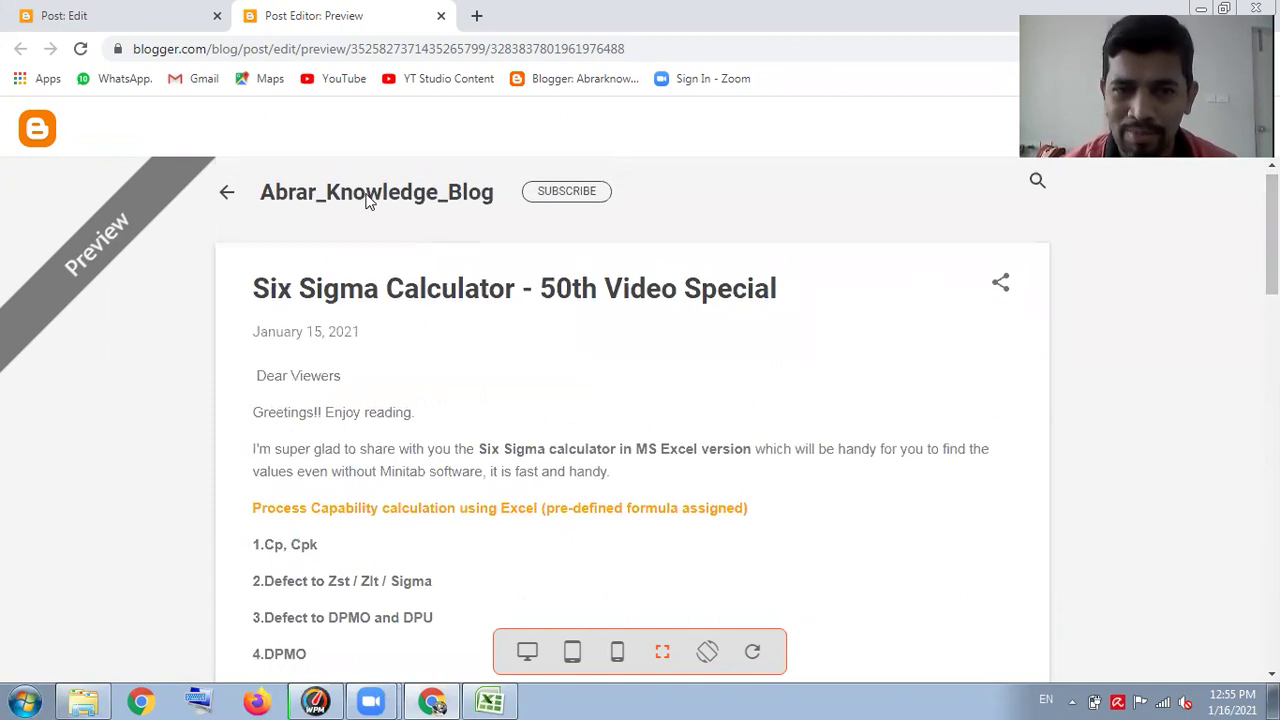
pyautogui.moveTo(1272, 245); pyautogui.dragTo(1272, 356)
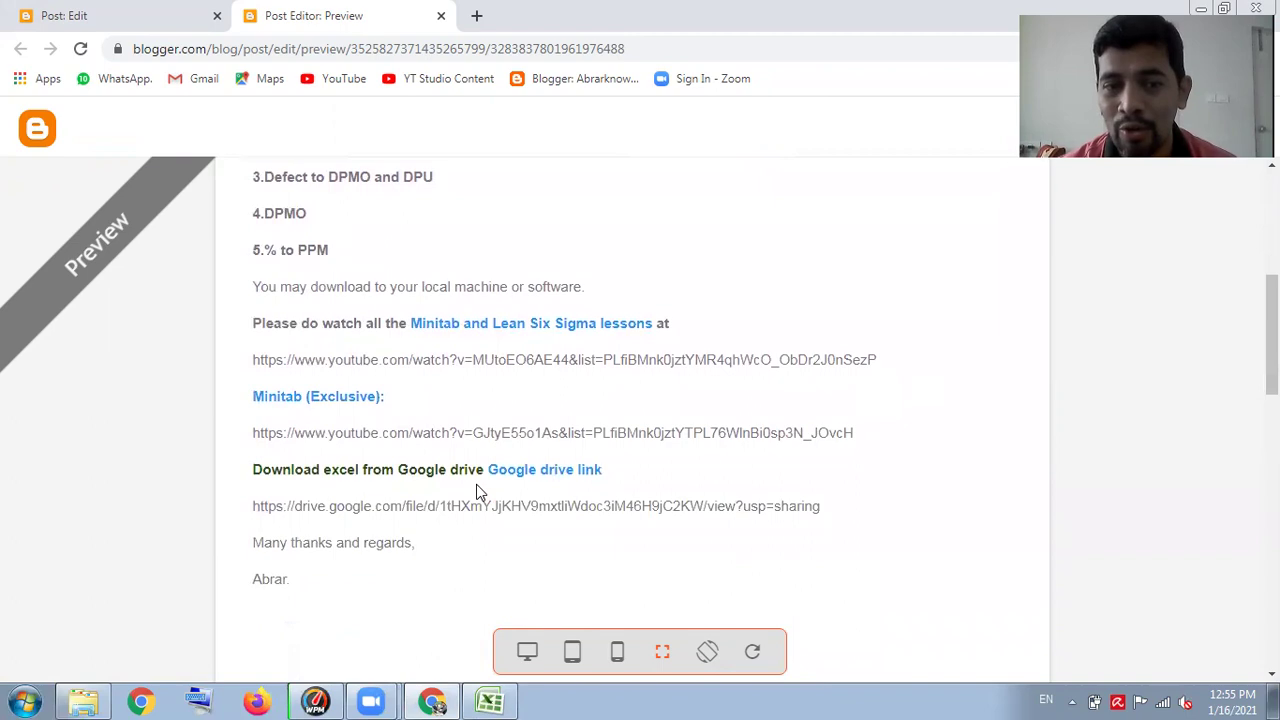